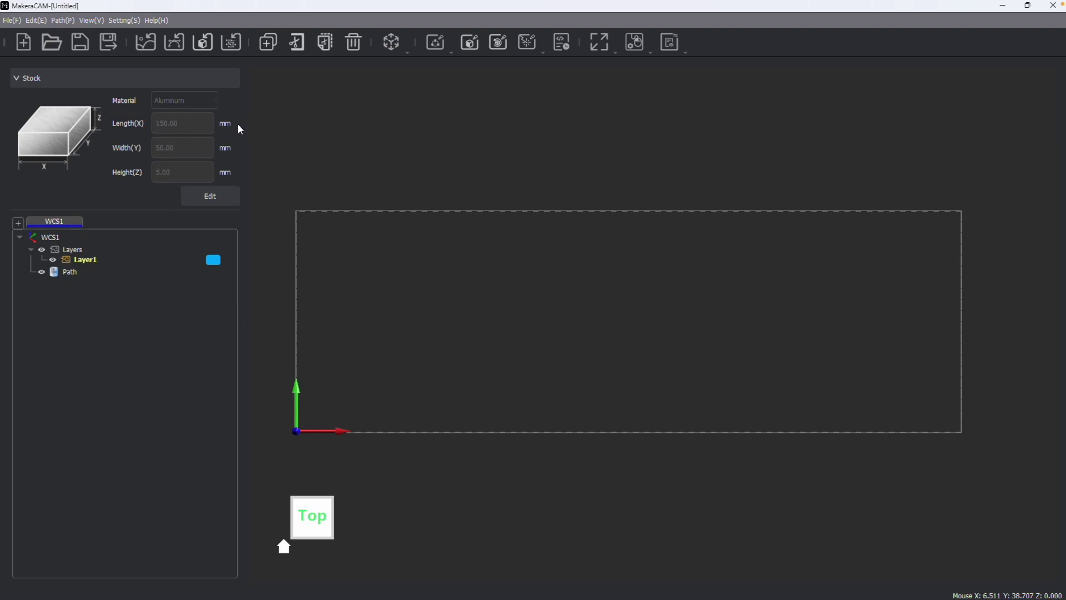
- Set the stock to Carbon Fiber measuring 300 × 200 × 3 mm
{"action": "left_click", "coordinate": [225, 202]}
{"action": "left_click", "coordinate": [199, 100]}
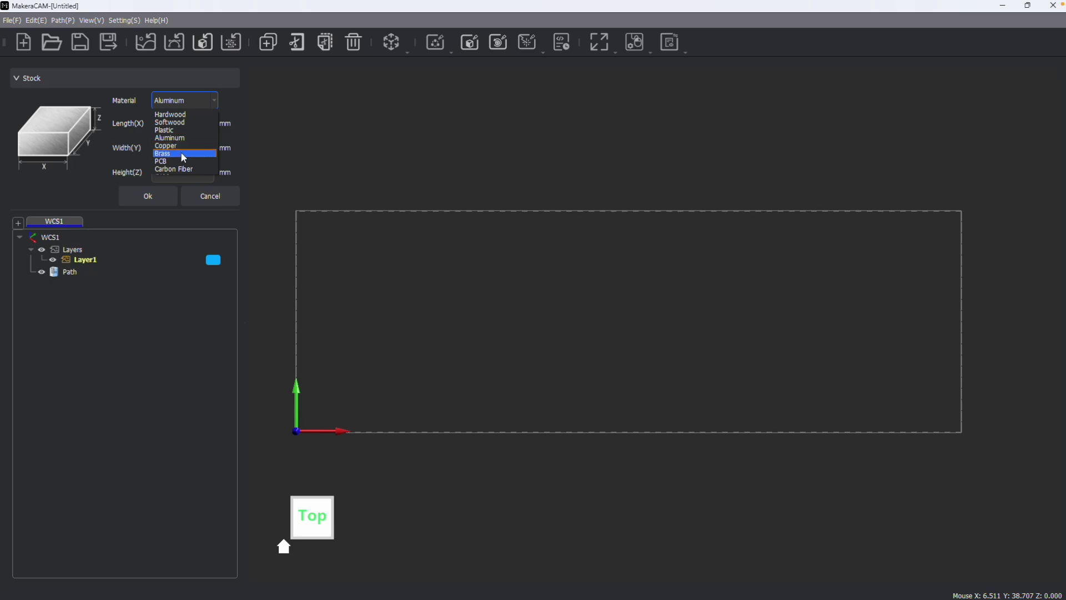
{"action": "left_click", "coordinate": [181, 169]}
{"action": "double_click", "coordinate": [173, 123]}
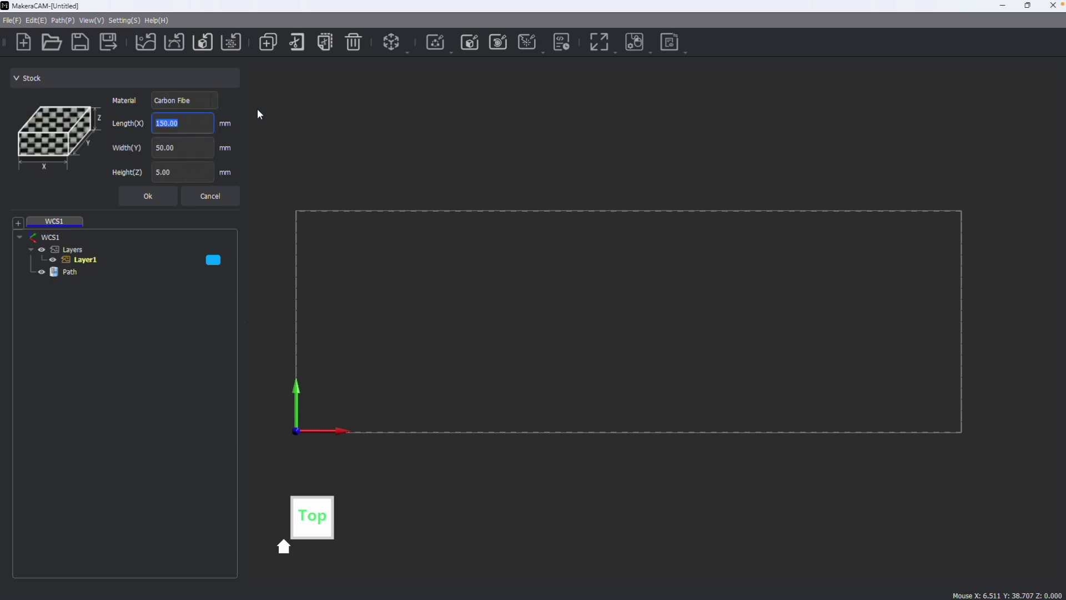
{"action": "type", "text": "300"}
{"action": "left_click", "coordinate": [203, 146]}
{"action": "double_click", "coordinate": [203, 147]}
{"action": "type", "text": "200"}
{"action": "double_click", "coordinate": [202, 166]}
{"action": "type", "text": "3"}
{"action": "left_click", "coordinate": [152, 198]}
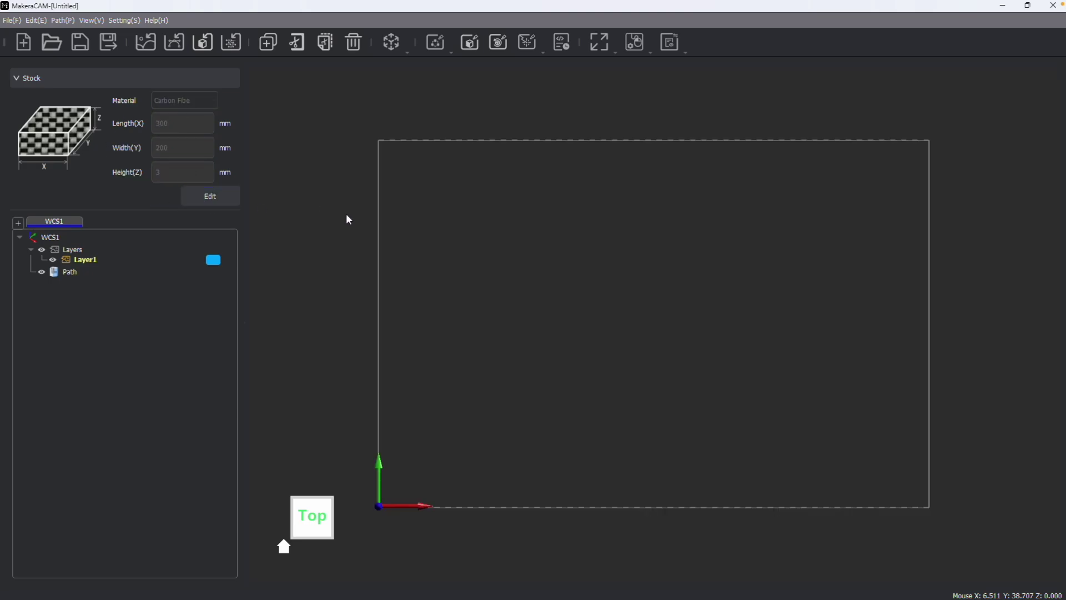
- Reopen the stock material list and cancel without changing anything
{"action": "left_click", "coordinate": [222, 197]}
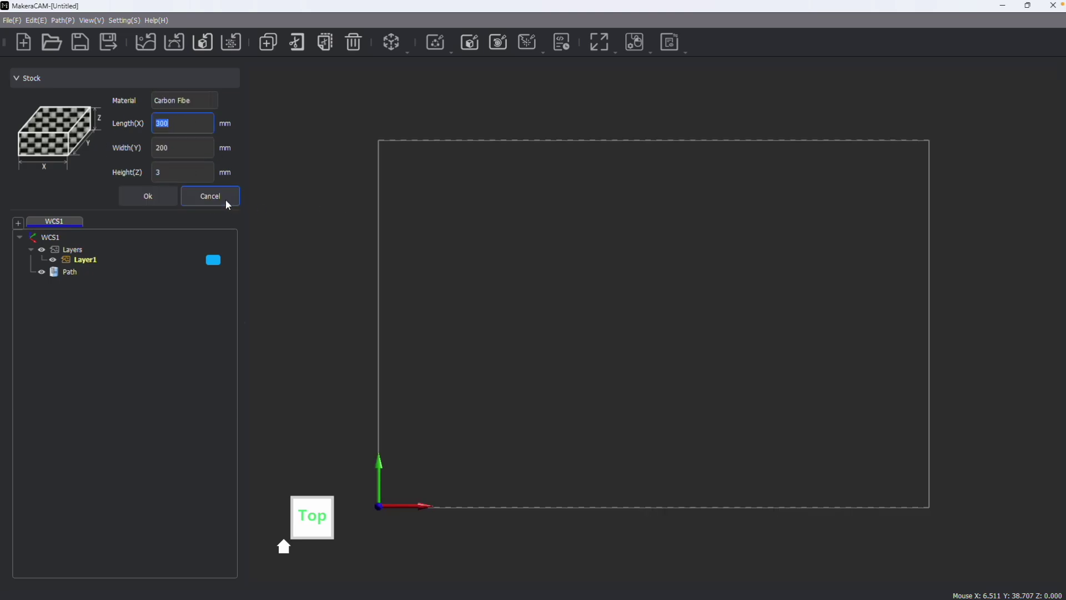
{"action": "left_click", "coordinate": [181, 100]}
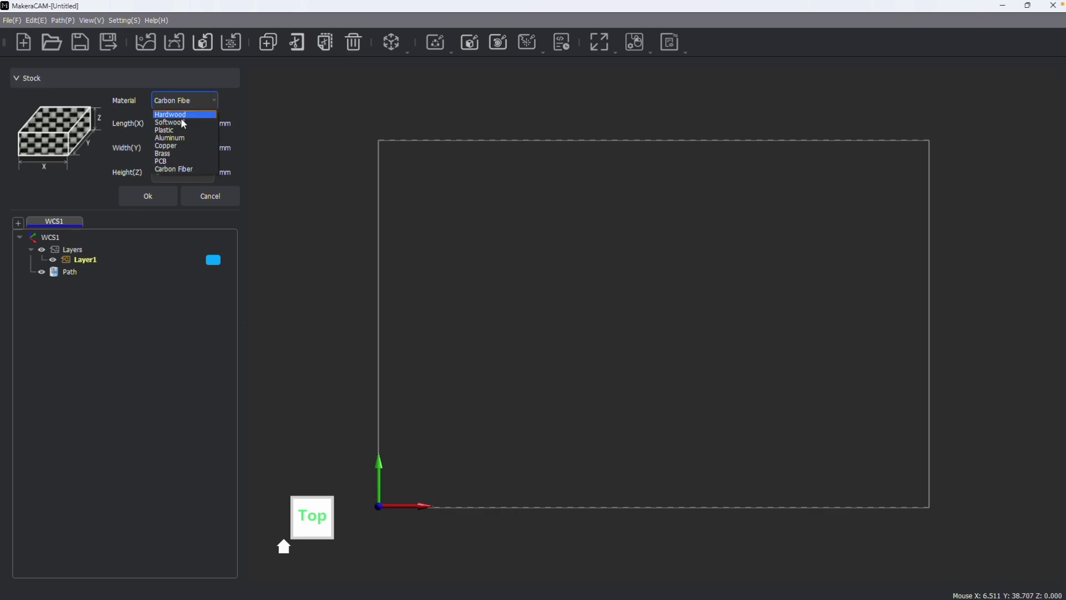
{"action": "left_click", "coordinate": [205, 198]}
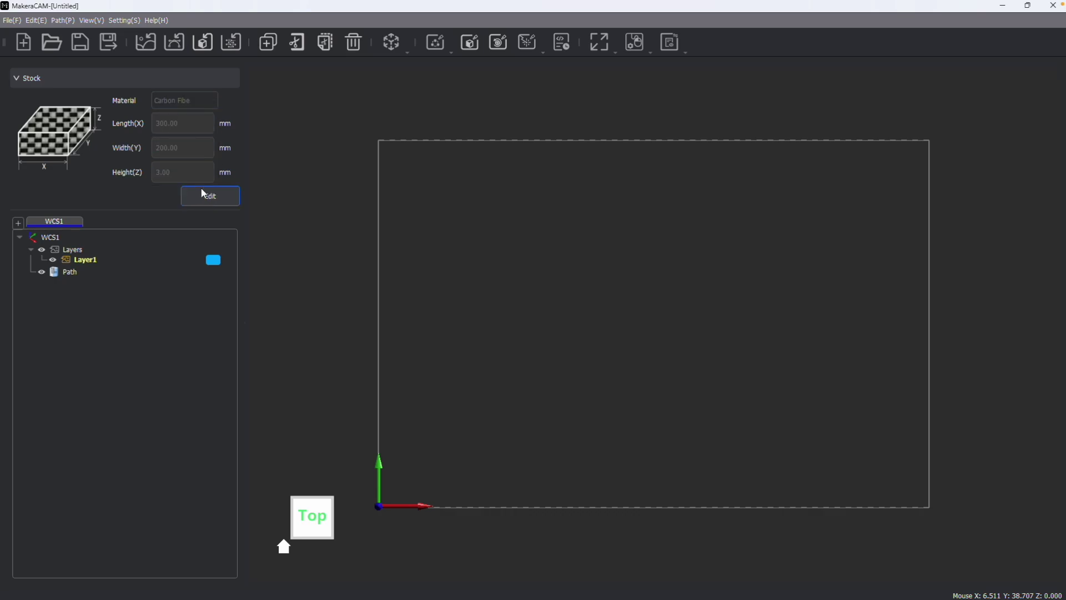
{"action": "left_click", "coordinate": [128, 21]}
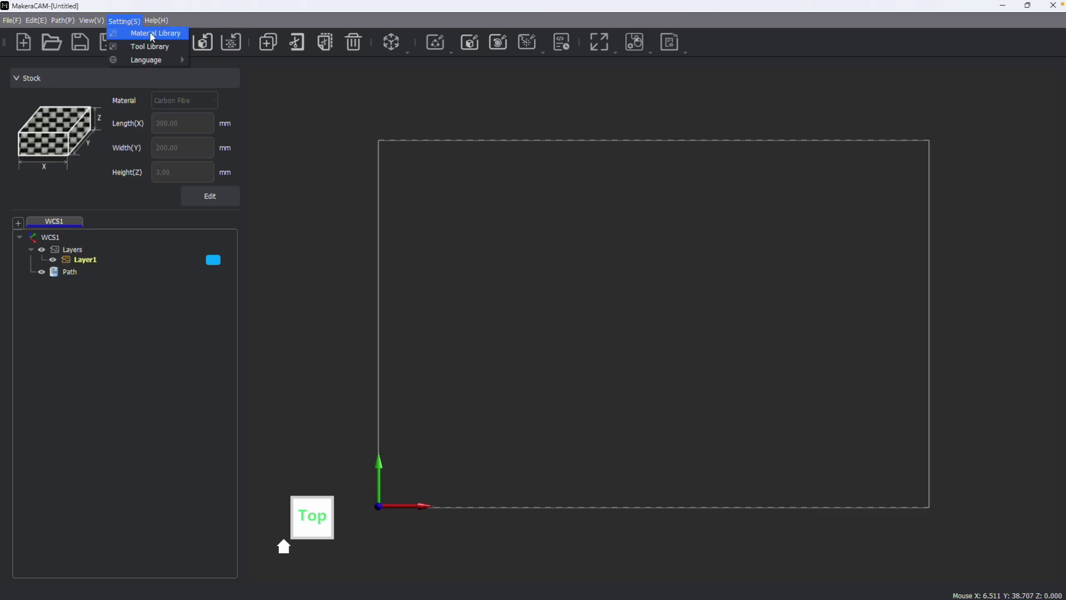
- Add a new material named Foam with an imported image to the material library
{"action": "left_click", "coordinate": [150, 35]}
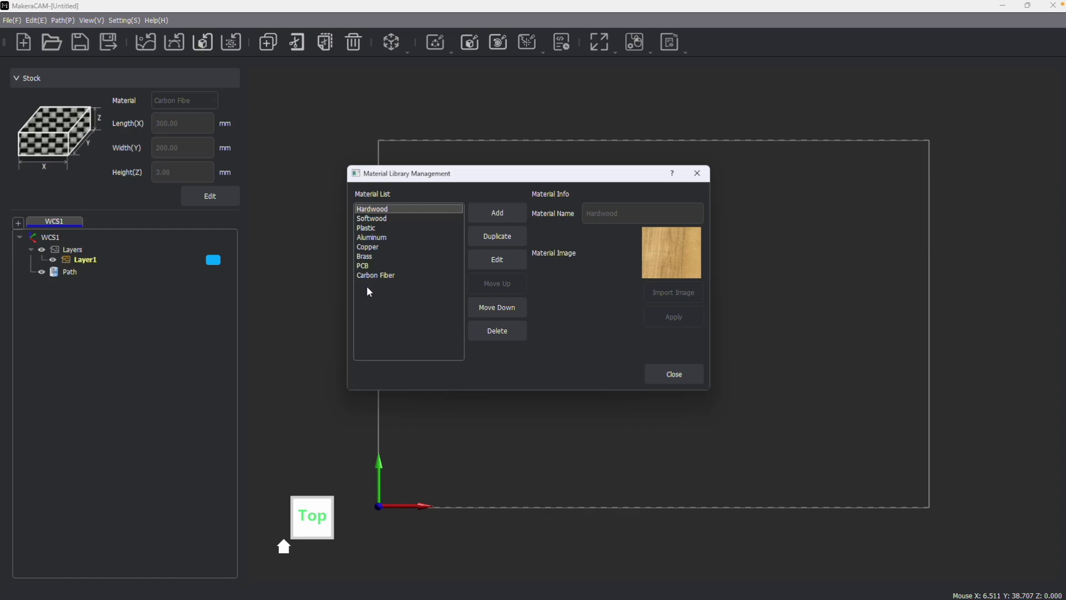
{"action": "left_click", "coordinate": [373, 219]}
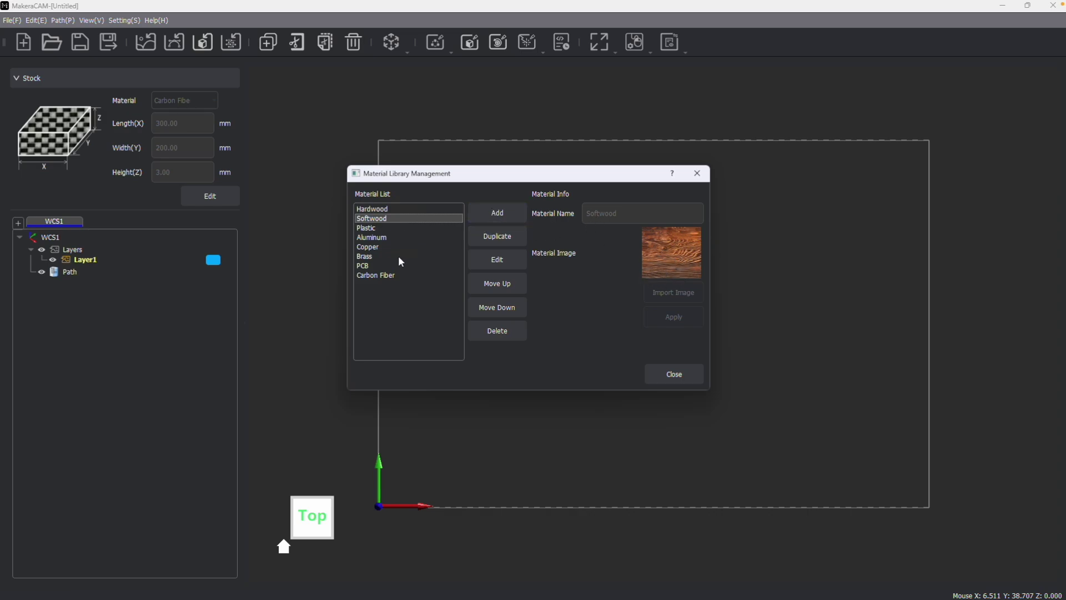
{"action": "left_click", "coordinate": [499, 212]}
{"action": "left_click", "coordinate": [615, 218]}
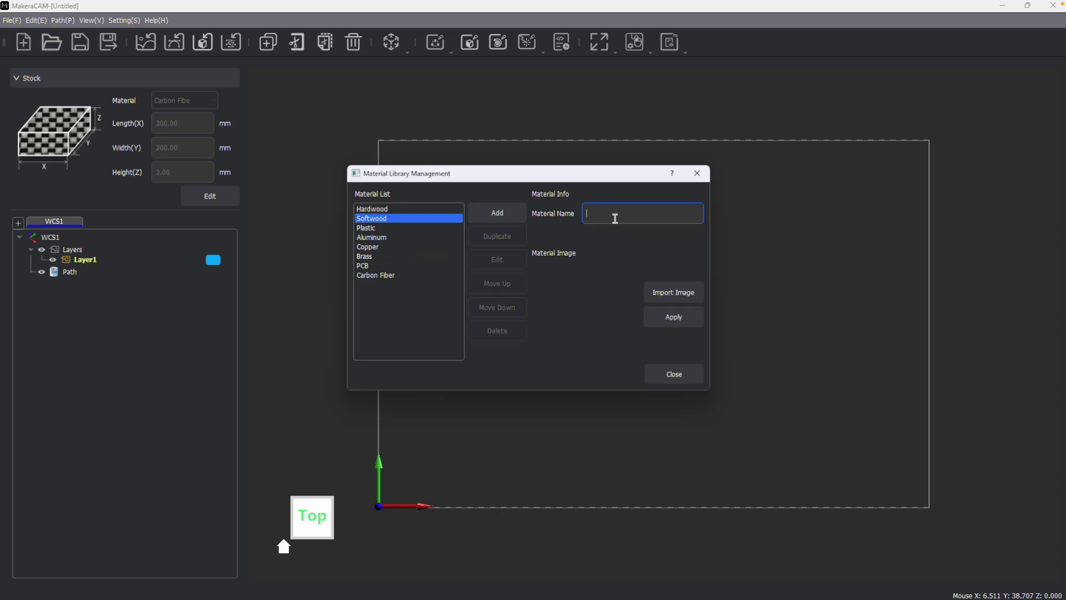
{"action": "type", "text": "Foam"}
{"action": "left_click", "coordinate": [674, 294]}
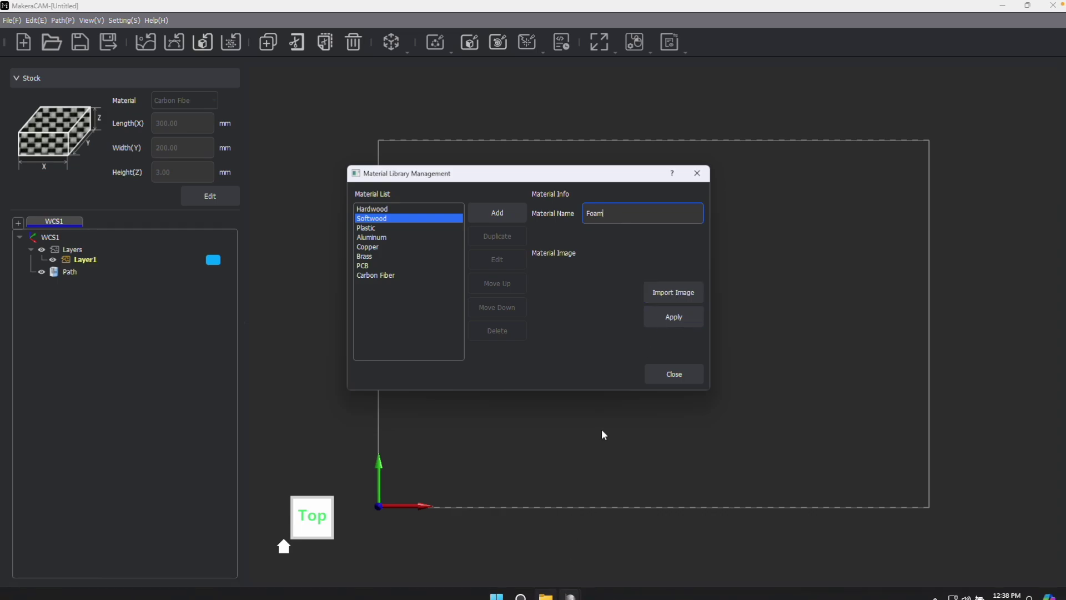
{"action": "left_click", "coordinate": [674, 318]}
{"action": "key", "text": "Escape"}
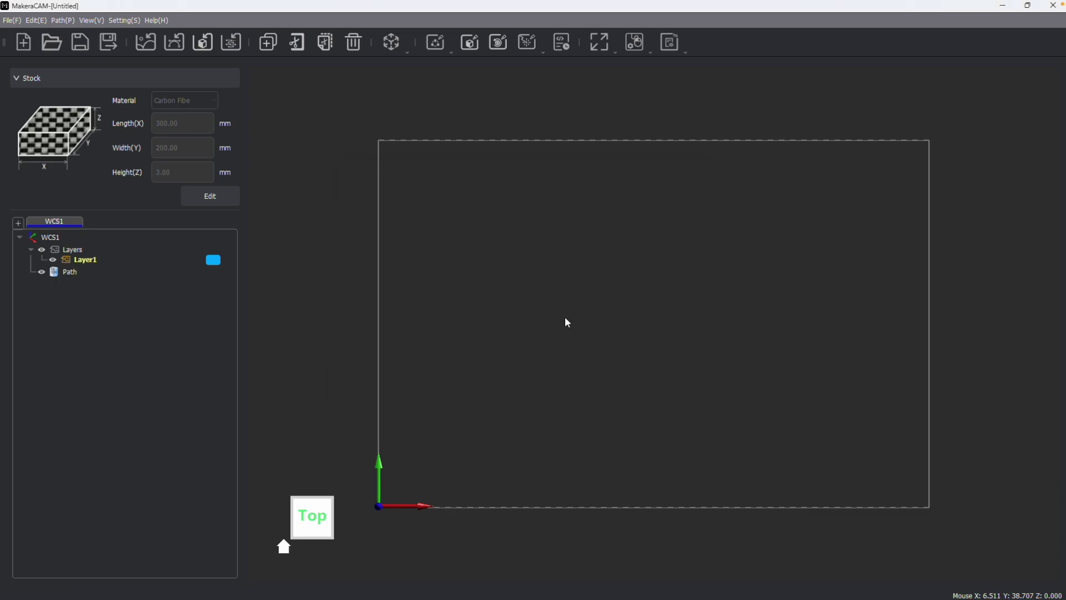
- Switch the 300 × 200 × 3 mm stock material to Foam and zoom the canvas
{"action": "left_click", "coordinate": [210, 196]}
{"action": "left_click", "coordinate": [189, 100]}
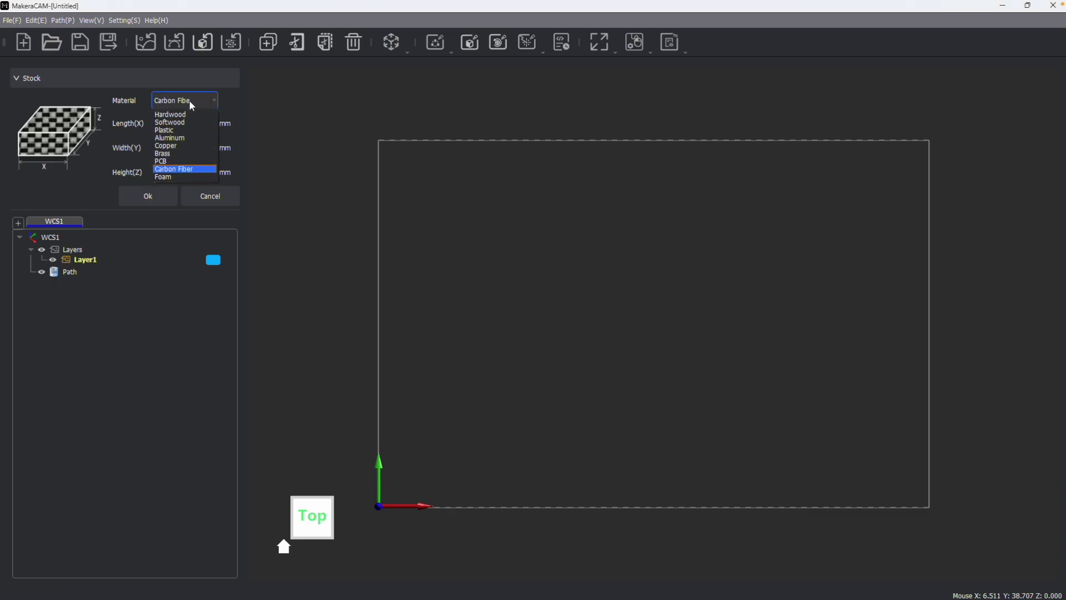
{"action": "left_click", "coordinate": [181, 177]}
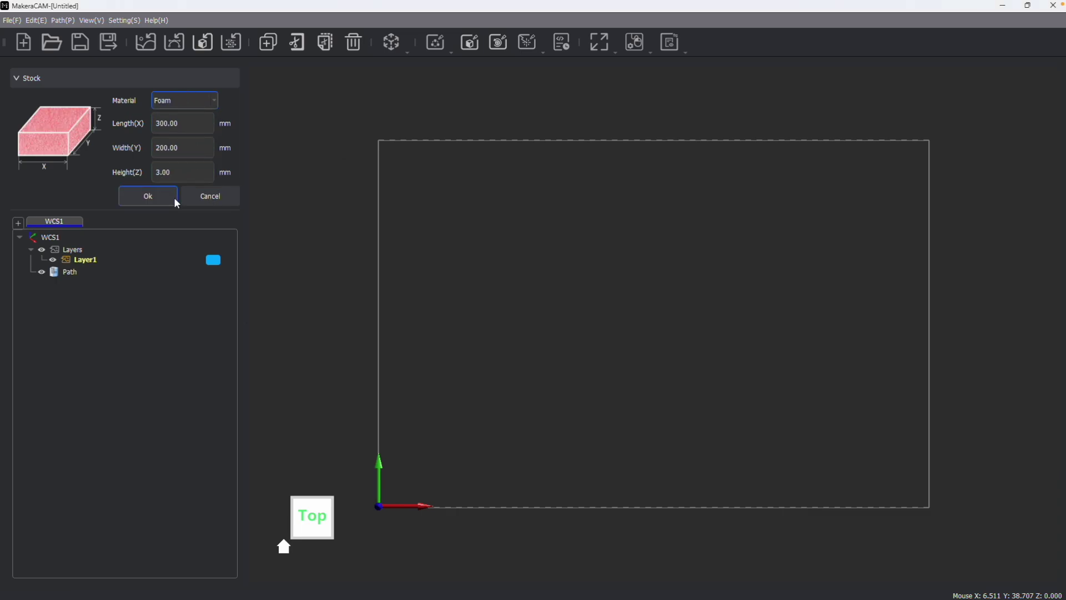
{"action": "left_click", "coordinate": [173, 197]}
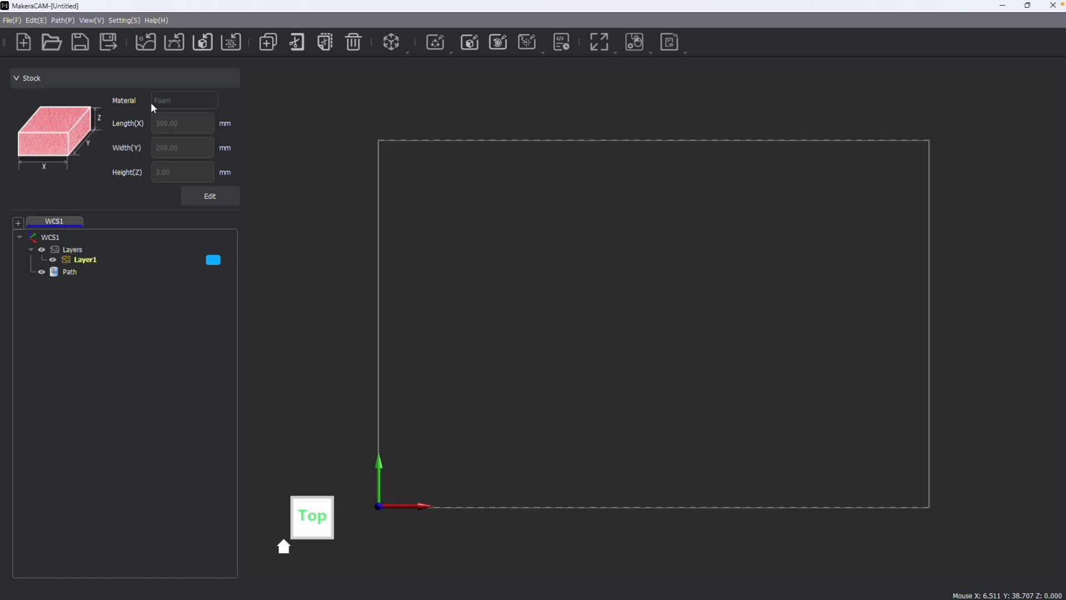
{"action": "scroll", "coordinate": [450, 269], "scroll_direction": "down", "scroll_amount": 5}
{"action": "scroll", "coordinate": [516, 331], "scroll_direction": "up", "scroll_amount": 2}
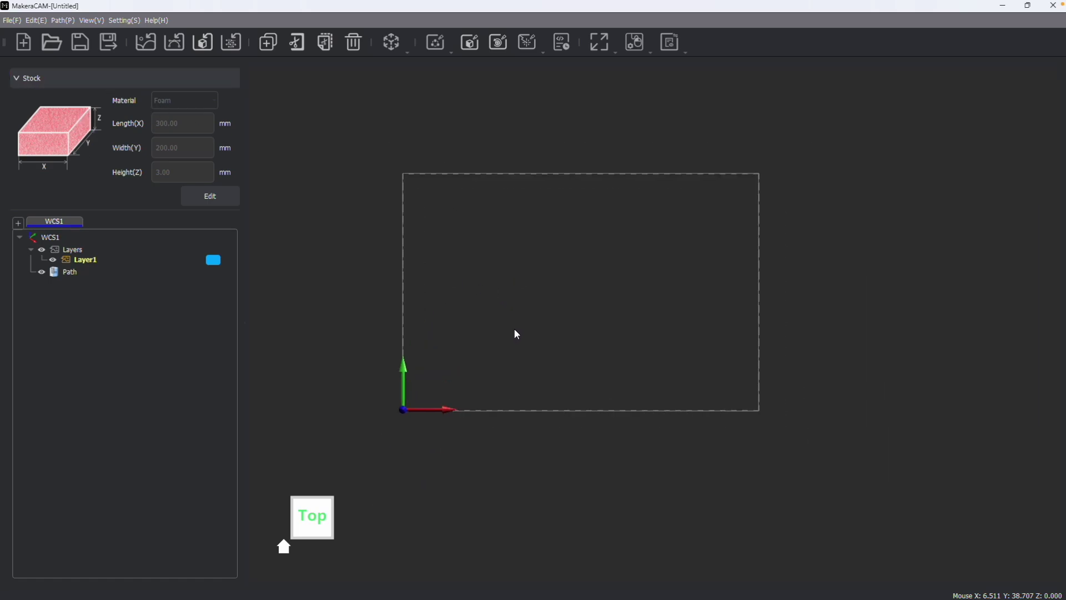
{"action": "scroll", "coordinate": [452, 198], "scroll_direction": "up", "scroll_amount": 2}
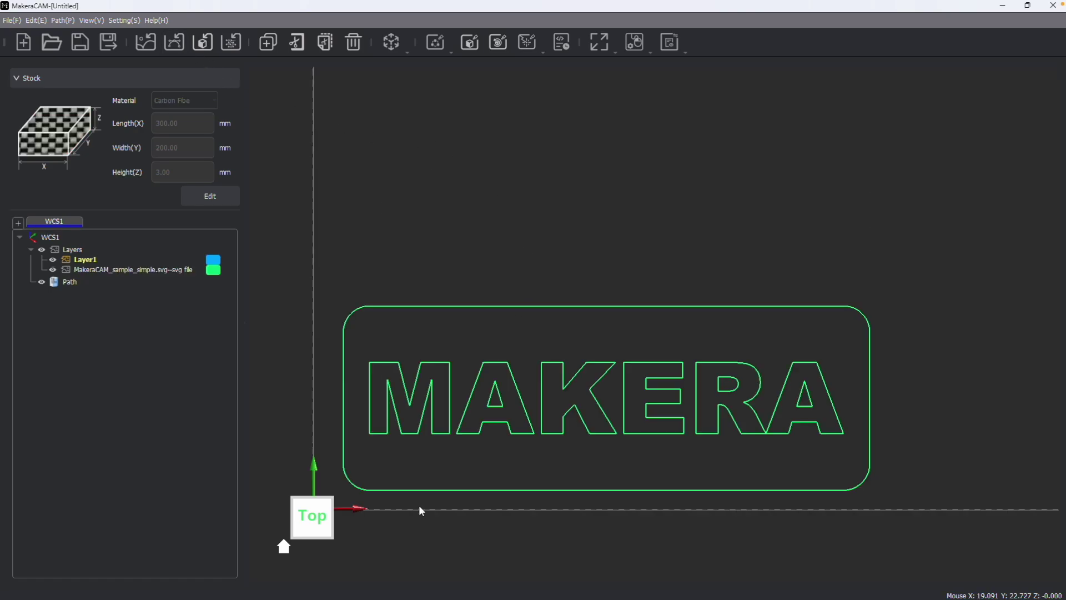
- Select the sign's rounded-rectangle outline and start a Vector Contour toolpath on it
{"action": "middle_click_drag", "start_coordinate": [420, 509], "coordinate": [419, 468]}
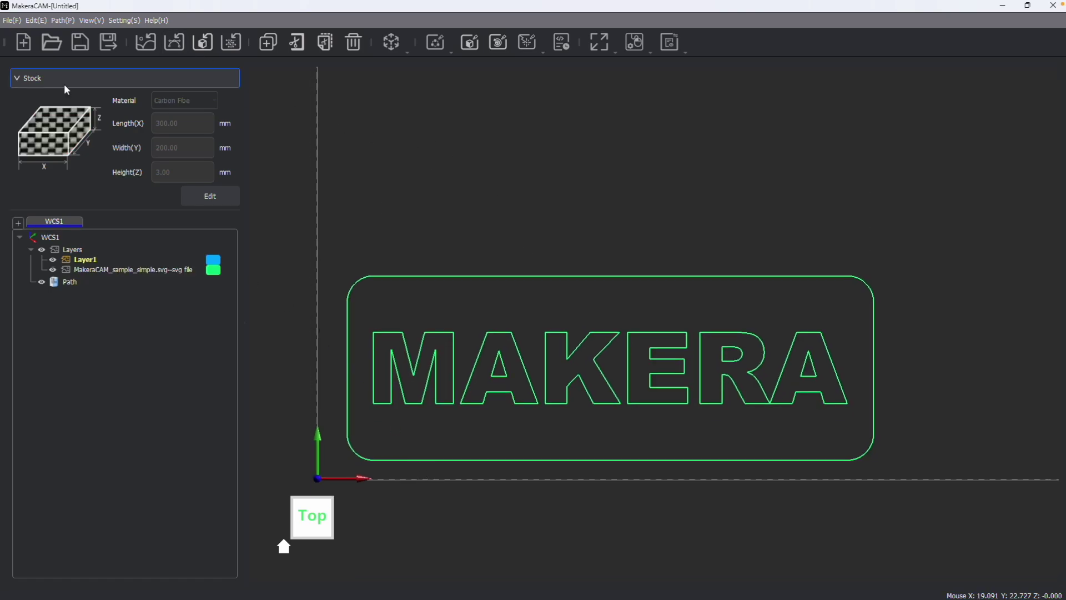
{"action": "left_click", "coordinate": [515, 276]}
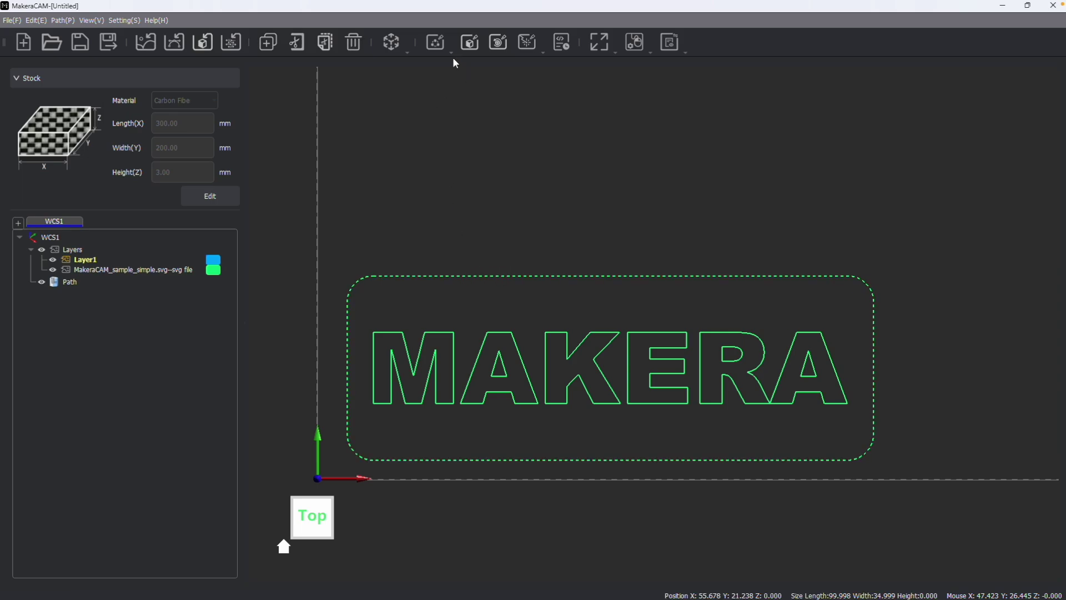
{"action": "left_click", "coordinate": [441, 47]}
{"action": "left_click", "coordinate": [463, 68]}
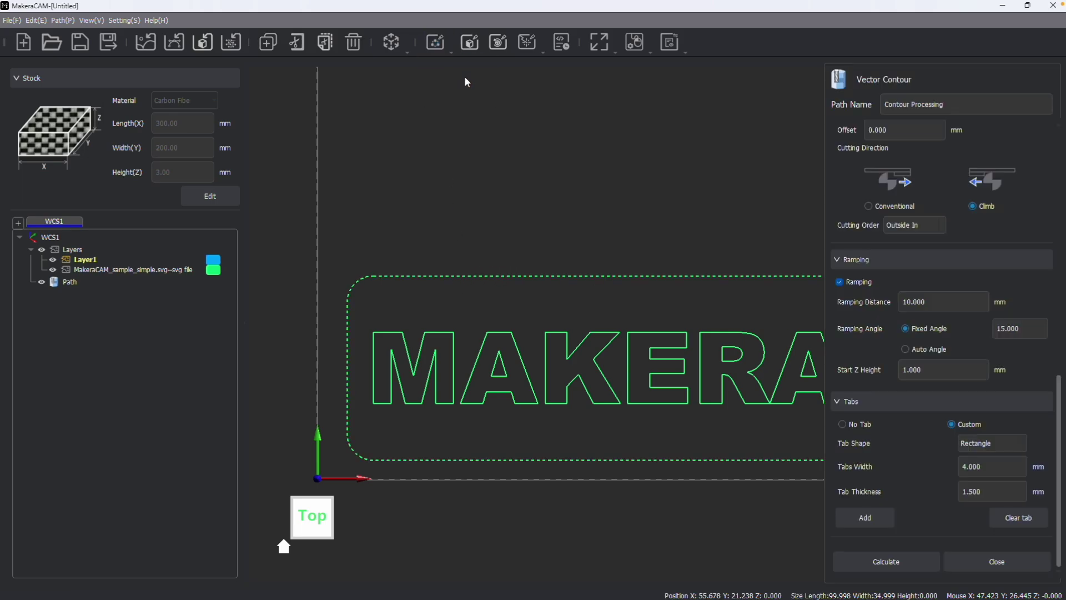
{"action": "scroll", "coordinate": [521, 284], "scroll_direction": "down", "scroll_amount": 3}
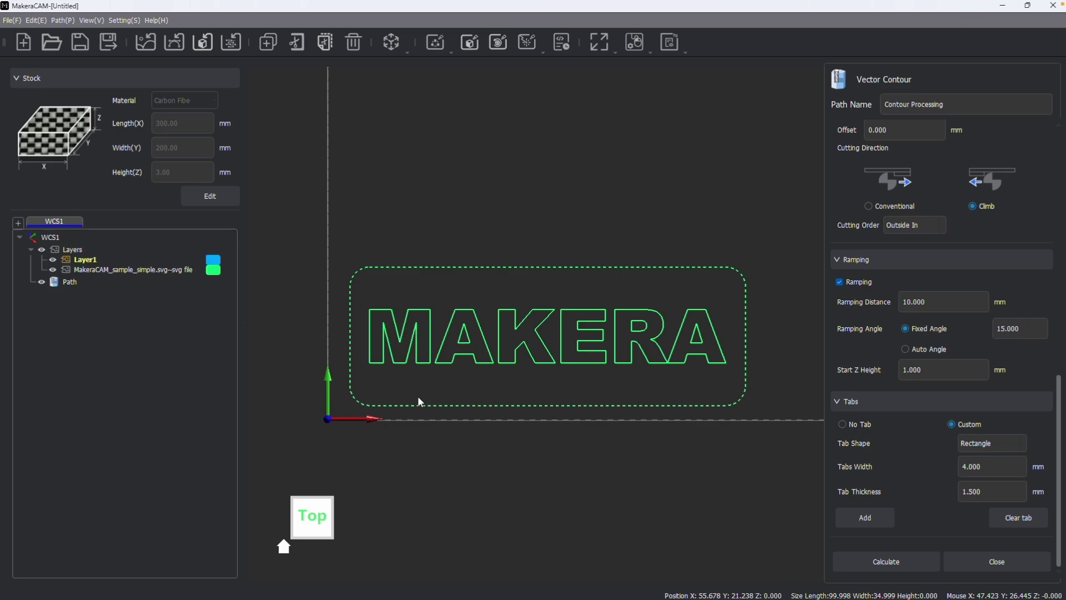
{"action": "scroll", "coordinate": [933, 202], "scroll_direction": "up", "scroll_amount": 10}
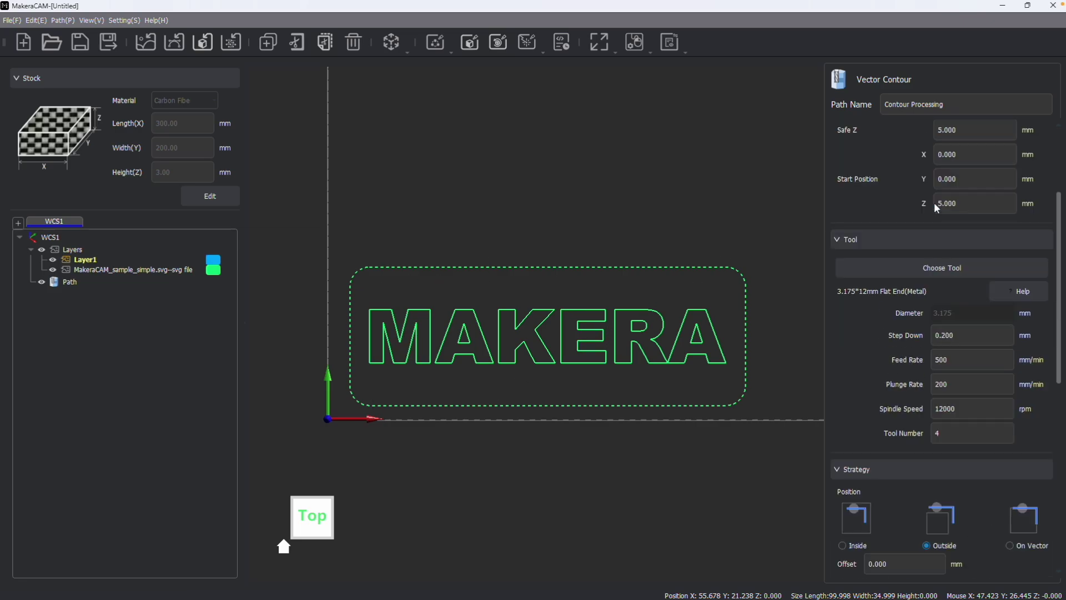
- Assign the 3.175mm Corn bit from the Corn Bits tools to the contour toolpath
{"action": "left_click", "coordinate": [927, 335]}
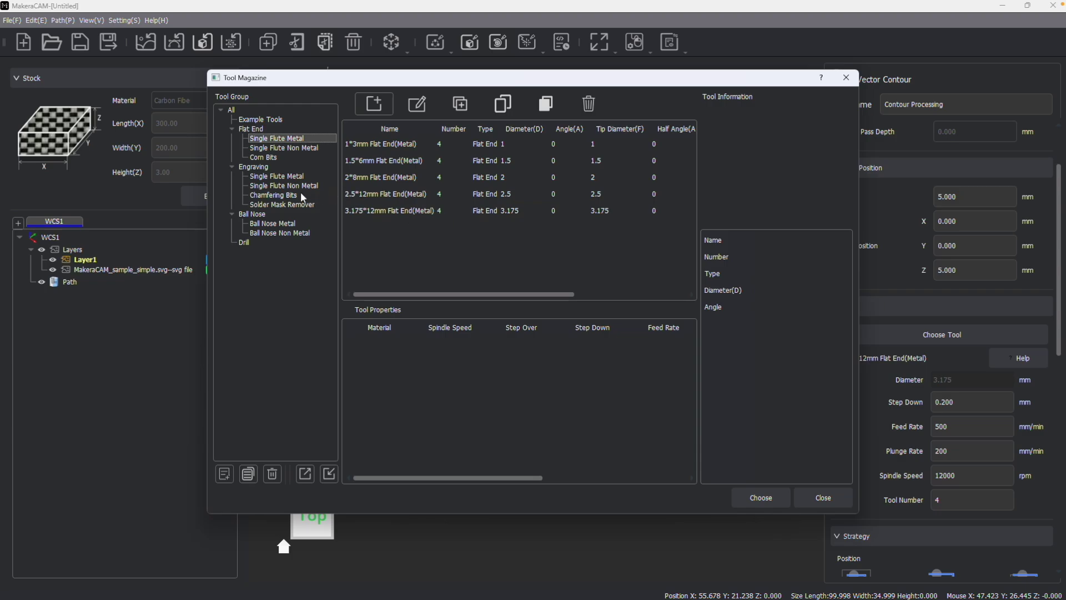
{"action": "left_click", "coordinate": [268, 158]}
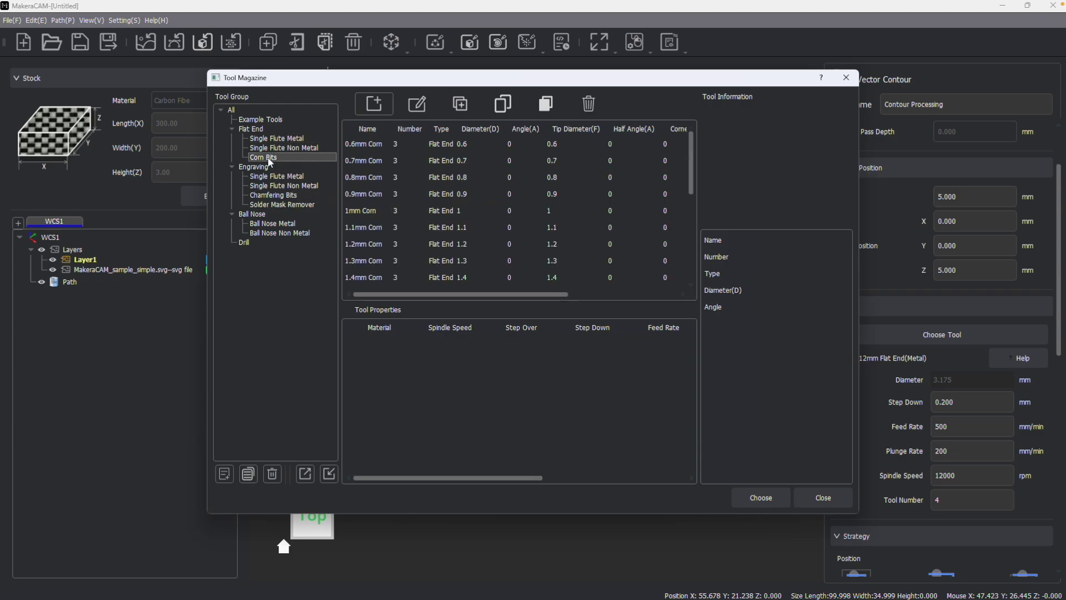
{"action": "scroll", "coordinate": [387, 214], "scroll_direction": "down", "scroll_amount": 3}
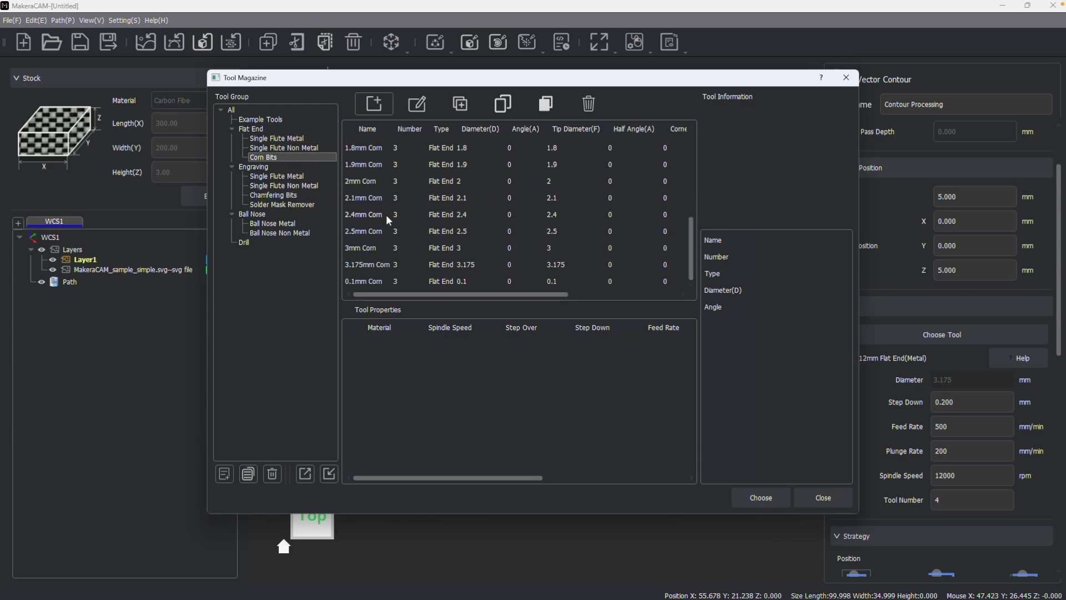
{"action": "left_click", "coordinate": [371, 264]}
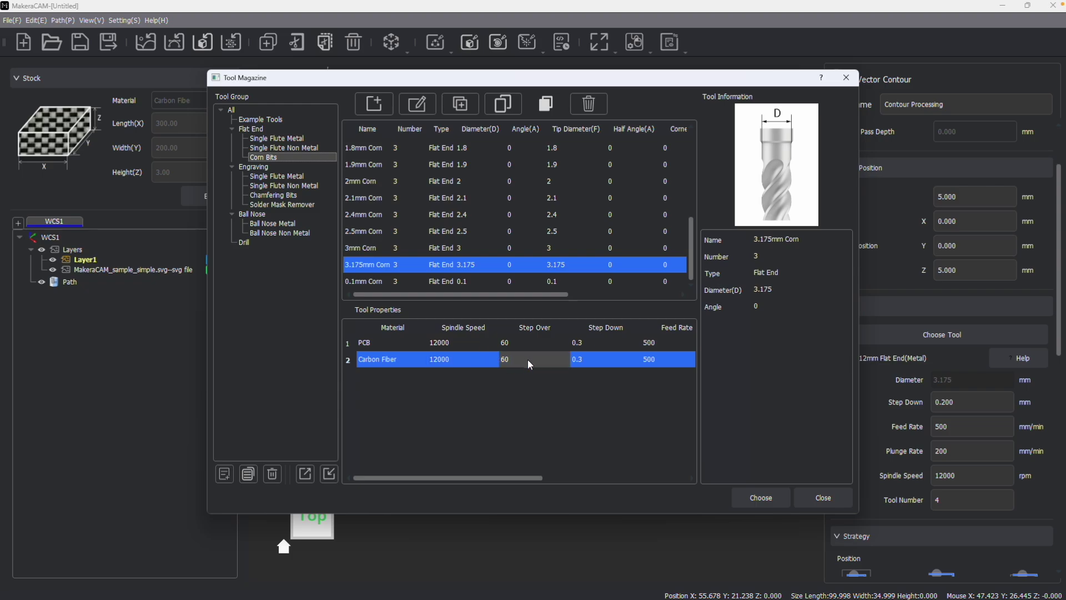
{"action": "left_click", "coordinate": [758, 499]}
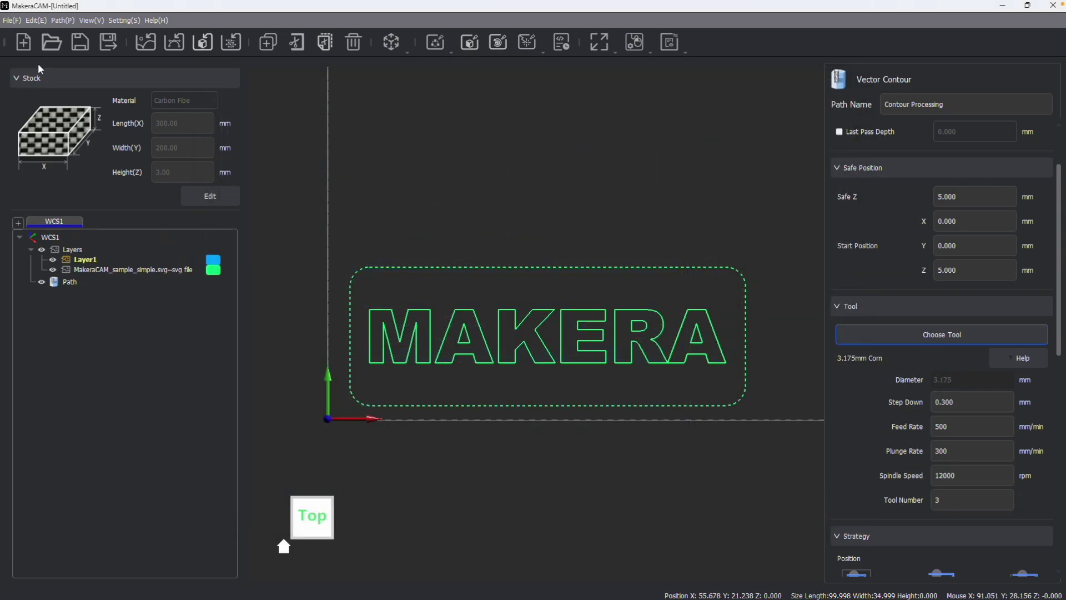
- Calculate the contour toolpath and close its settings
{"action": "scroll", "coordinate": [1022, 424], "scroll_direction": "down", "scroll_amount": 10}
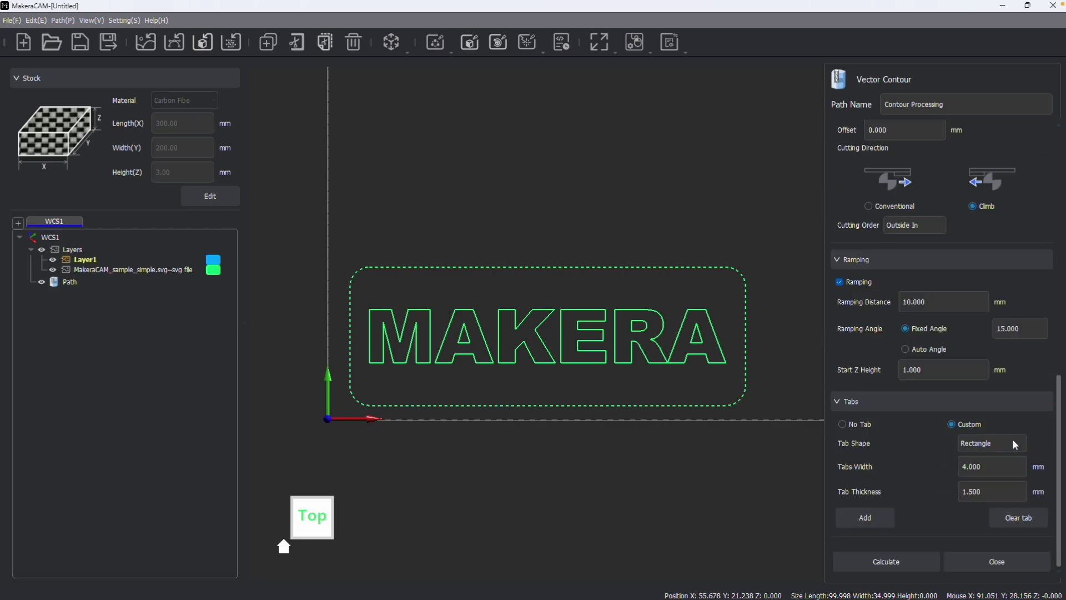
{"action": "left_click", "coordinate": [886, 561]}
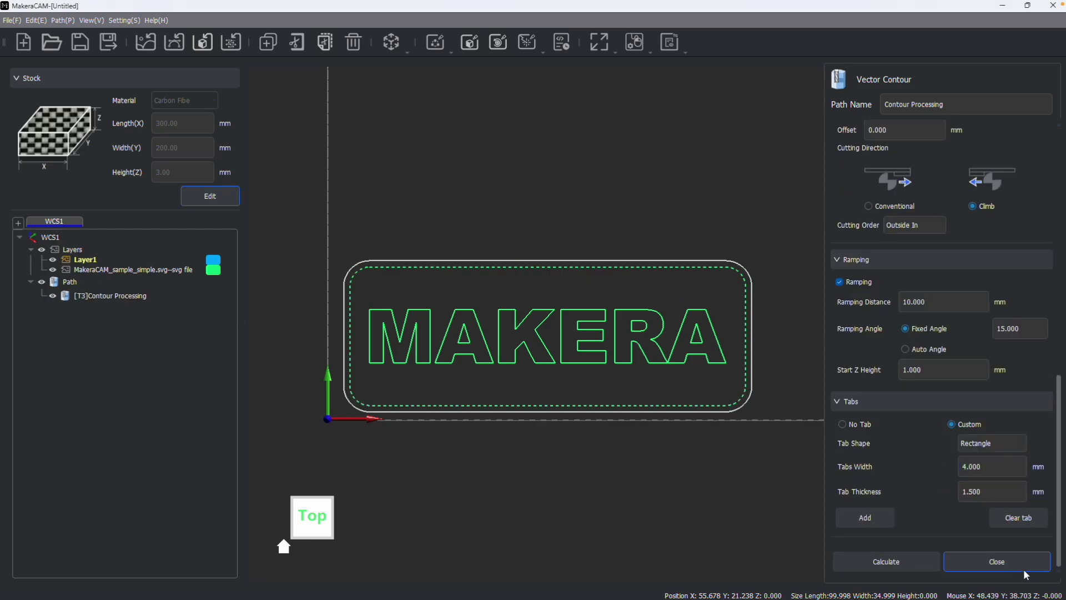
{"action": "left_click", "coordinate": [1016, 563]}
- Change the stock material to Aluminum and reopen the contour toolpath's settings
{"action": "left_click", "coordinate": [188, 193]}
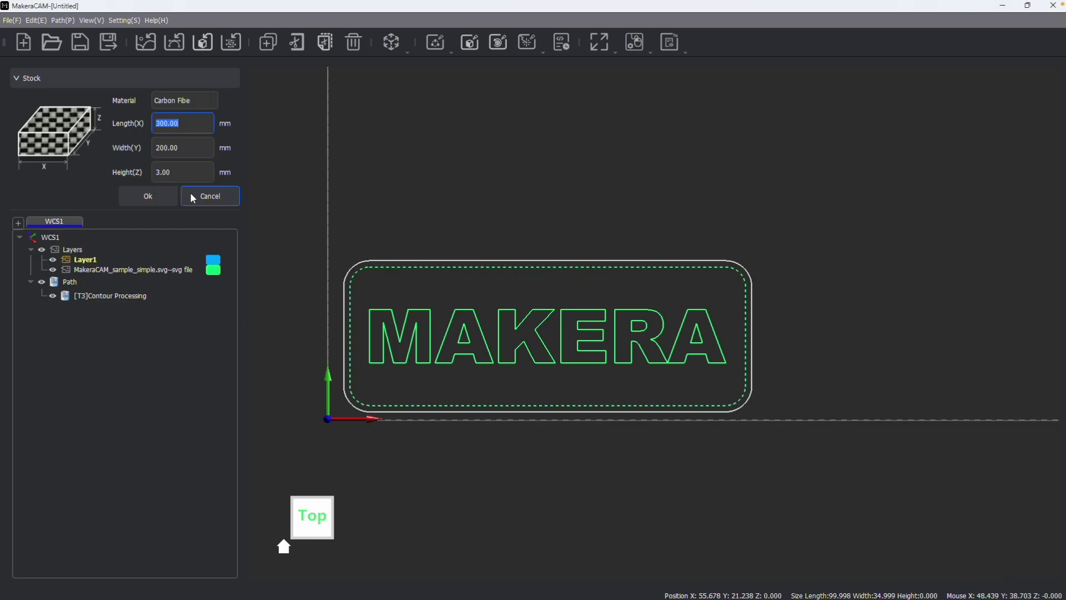
{"action": "left_click", "coordinate": [191, 100]}
{"action": "left_click", "coordinate": [172, 137]}
{"action": "left_click", "coordinate": [195, 201]}
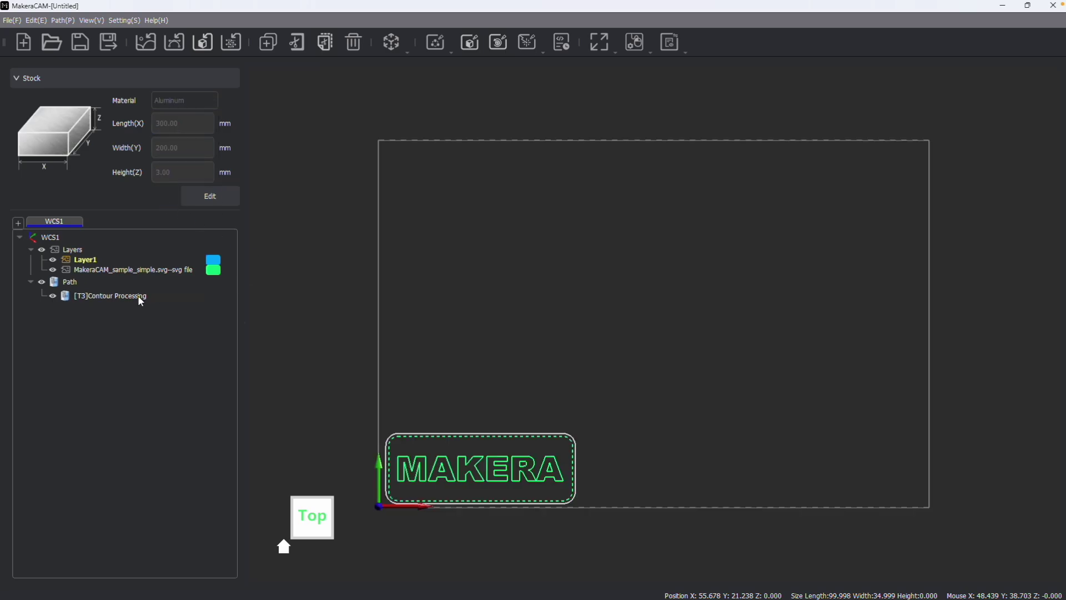
{"action": "double_click", "coordinate": [122, 295]}
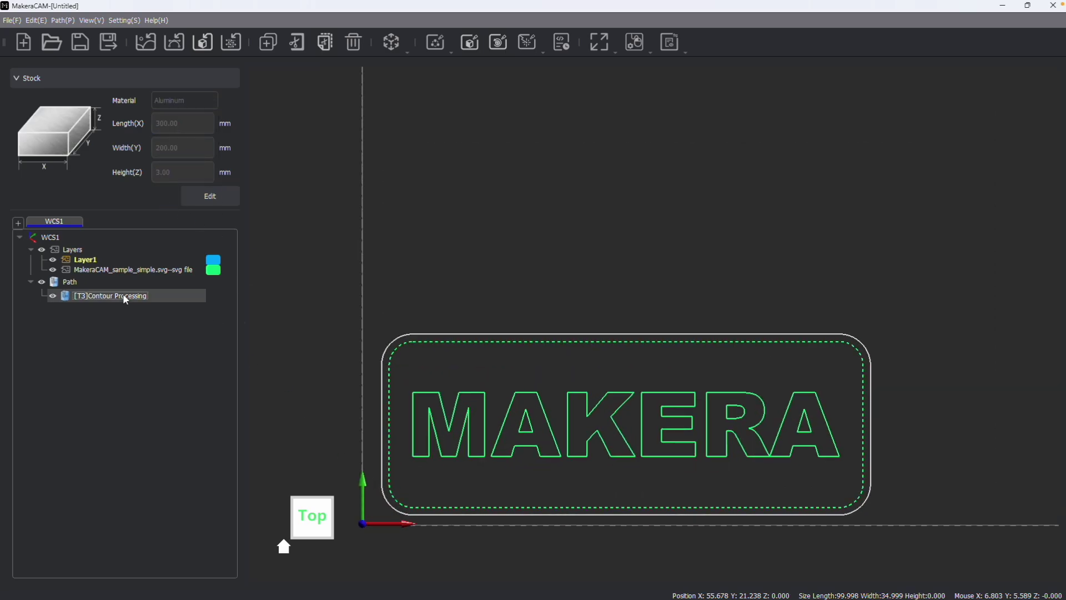
- Swap the contour bit to the Single Flute Metal 3.175*12mm Flat End(Metal) and recalculate
{"action": "scroll", "coordinate": [933, 302], "scroll_direction": "up", "scroll_amount": 2}
{"action": "scroll", "coordinate": [943, 299], "scroll_direction": "up", "scroll_amount": 1}
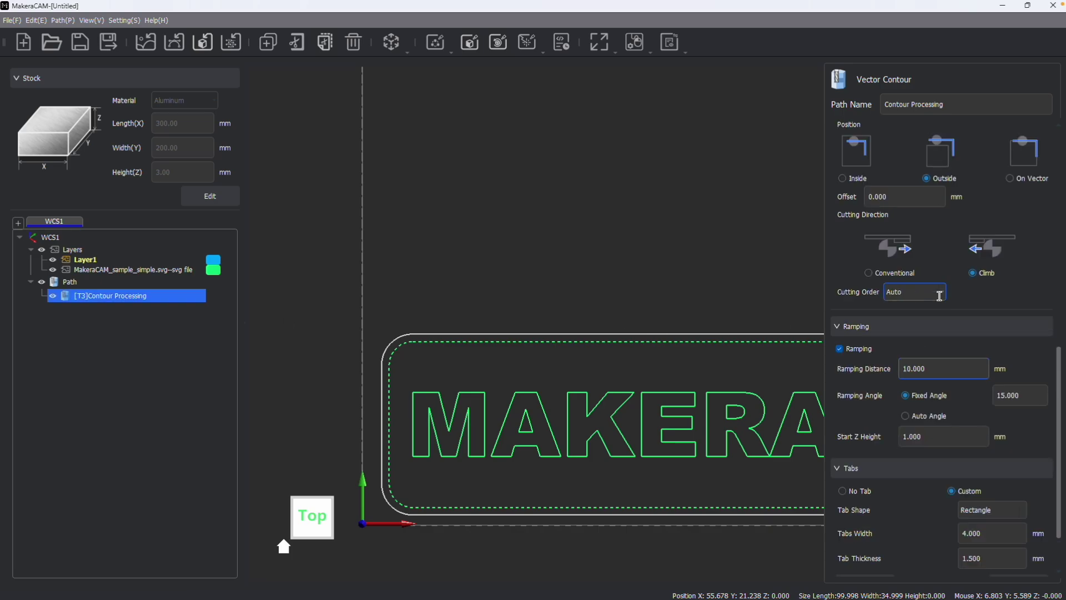
{"action": "scroll", "coordinate": [972, 284], "scroll_direction": "up", "scroll_amount": 6}
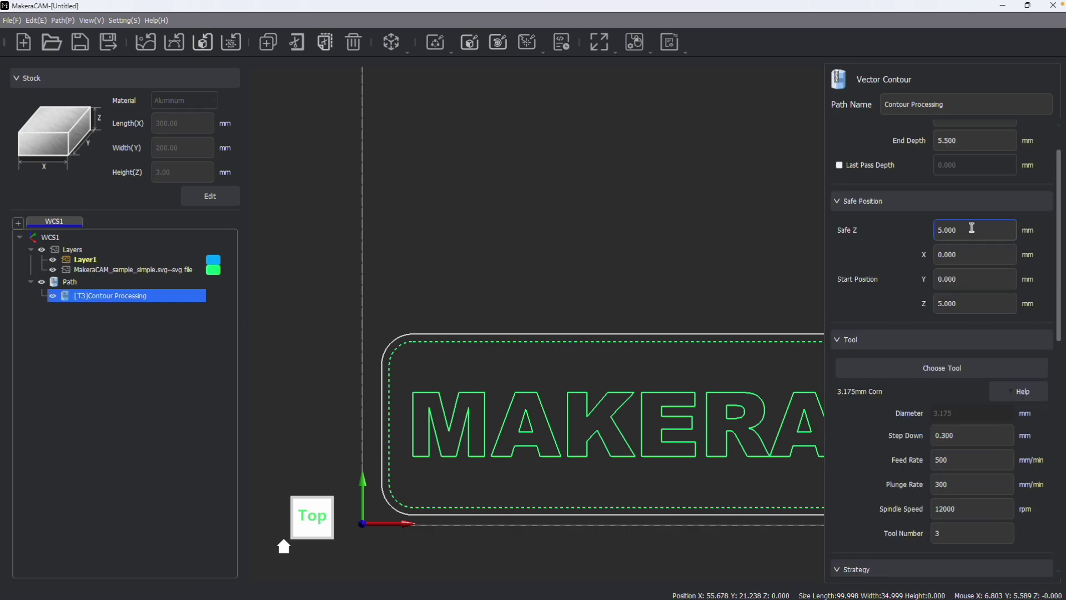
{"action": "left_click", "coordinate": [934, 368]}
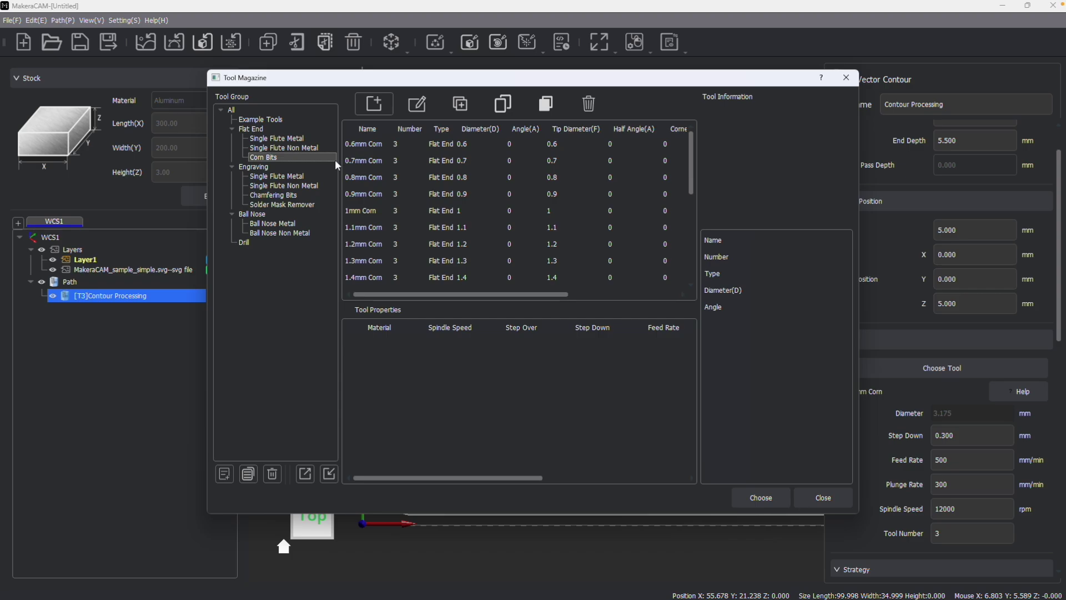
{"action": "left_click", "coordinate": [276, 138]}
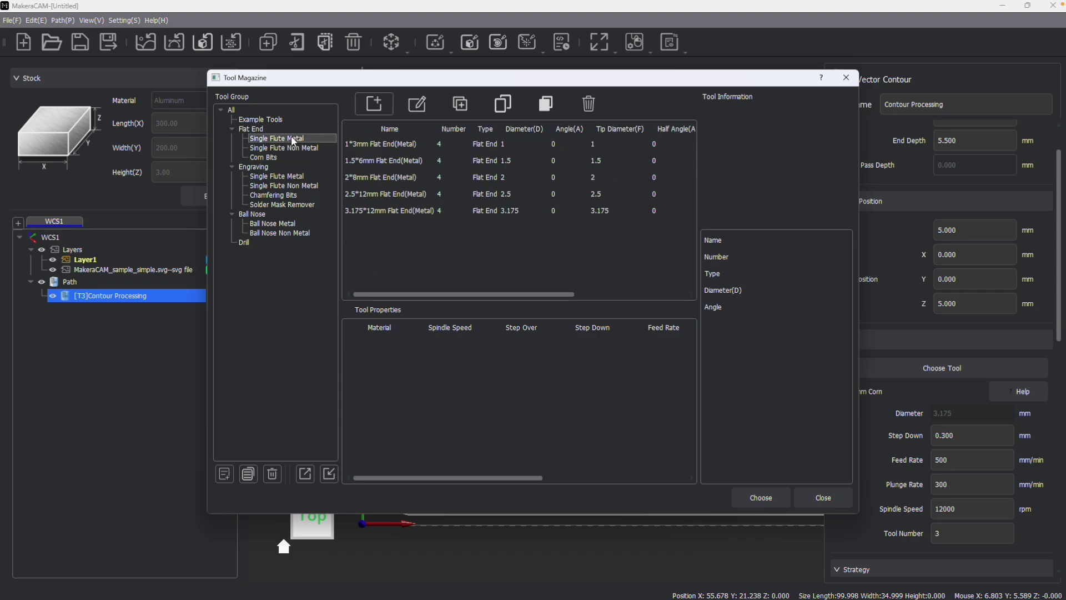
{"action": "left_click", "coordinate": [387, 212]}
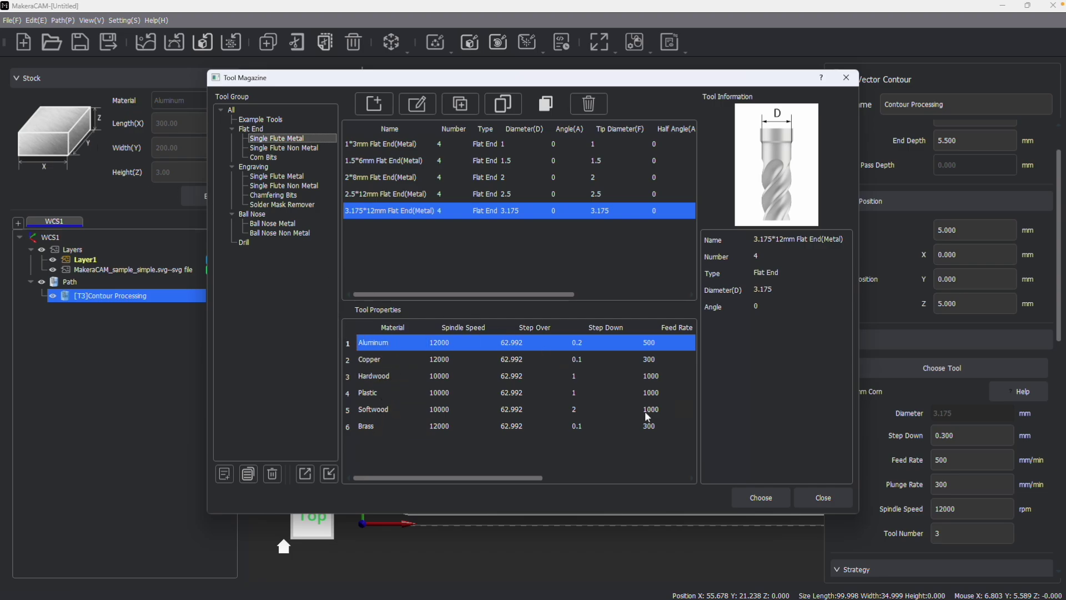
{"action": "left_click", "coordinate": [781, 498]}
{"action": "scroll", "coordinate": [867, 424], "scroll_direction": "down", "scroll_amount": 10}
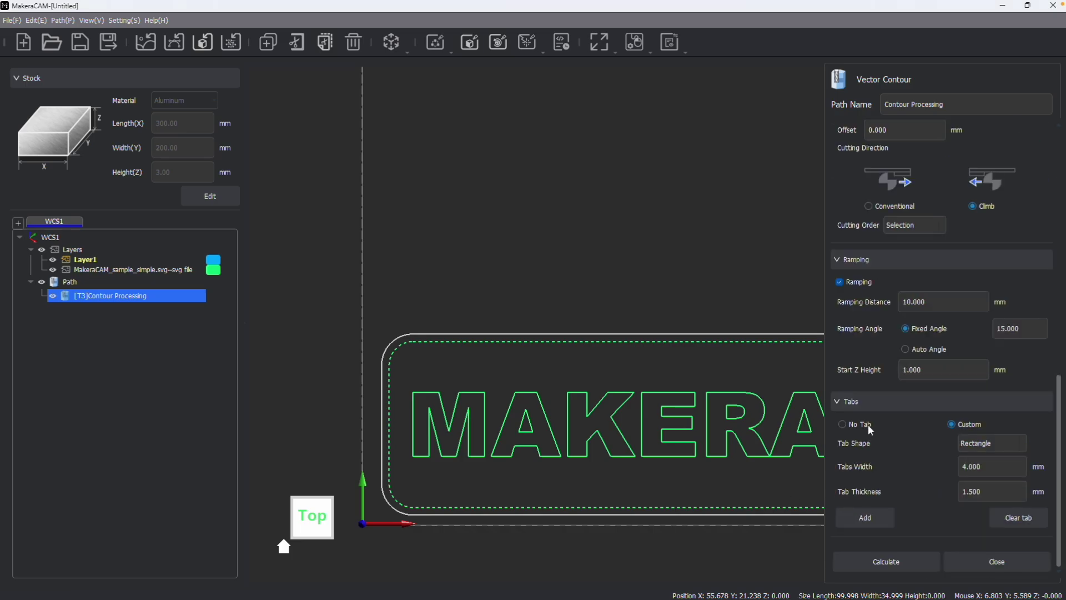
{"action": "left_click", "coordinate": [916, 562]}
{"action": "left_click", "coordinate": [960, 563]}
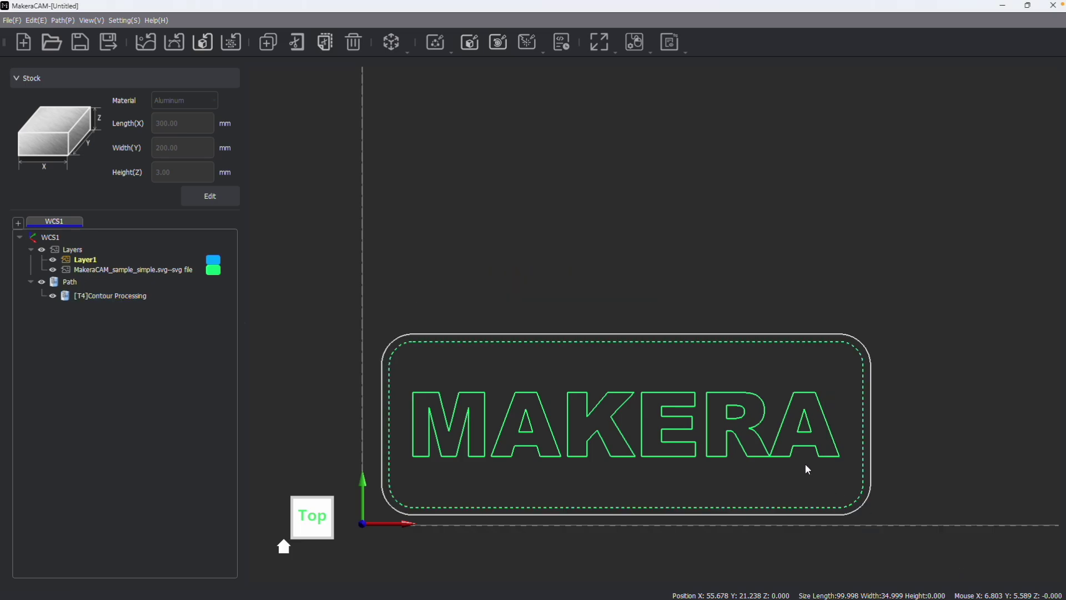
- Set the stock material back to Foam and reopen the [T4]Contour Processing settings
{"action": "left_click", "coordinate": [210, 199]}
{"action": "left_click", "coordinate": [185, 102]}
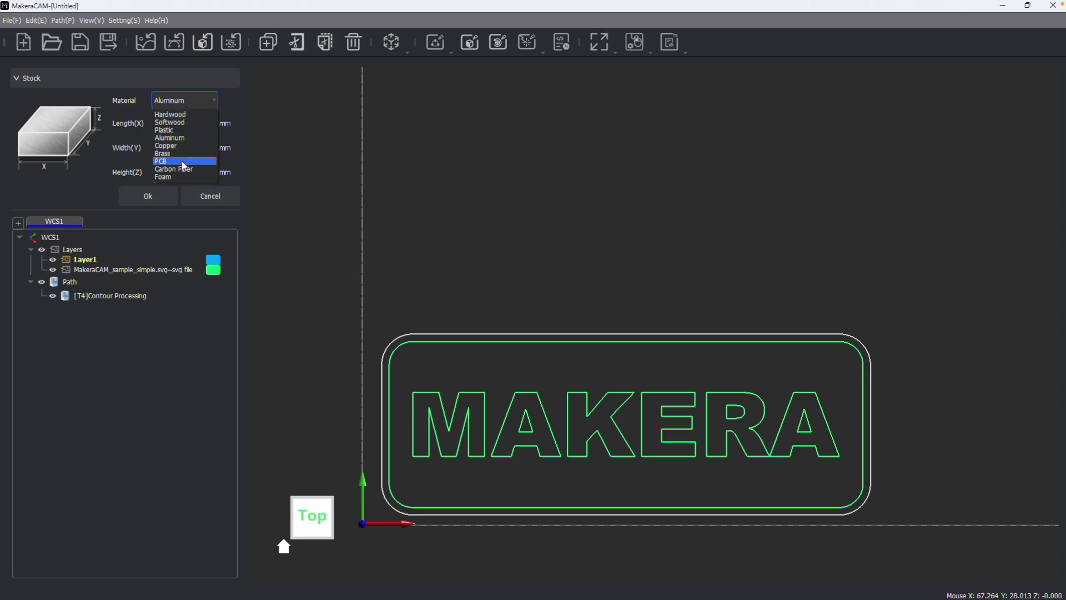
{"action": "left_click", "coordinate": [178, 177]}
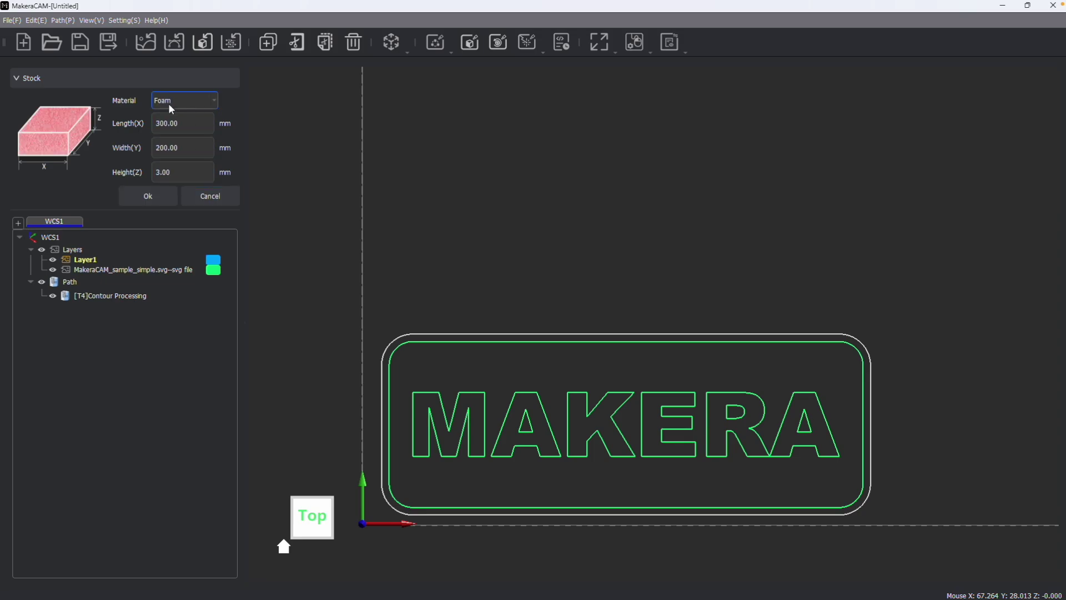
{"action": "left_click", "coordinate": [158, 196]}
{"action": "scroll", "coordinate": [411, 508], "scroll_direction": "up", "scroll_amount": 4}
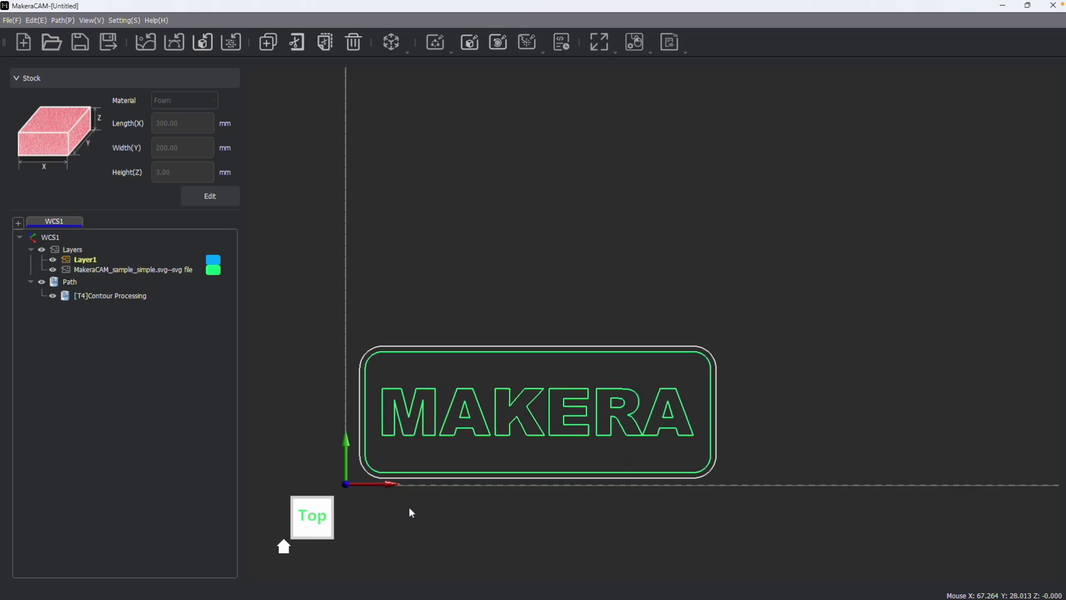
{"action": "double_click", "coordinate": [118, 296]}
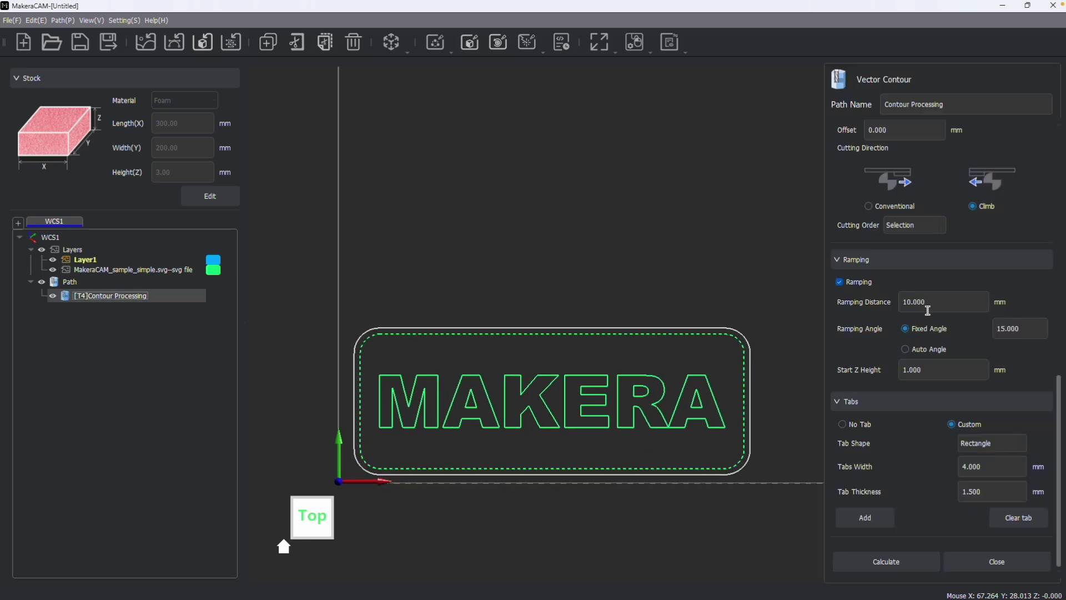
- Inspect the Single Flute Non Metal 3.175*17mm Flat End's Plastic parameters, then close the dialogs
{"action": "scroll", "coordinate": [927, 310], "scroll_direction": "down", "scroll_amount": 5}
{"action": "scroll", "coordinate": [966, 414], "scroll_direction": "up", "scroll_amount": 1}
{"action": "left_click", "coordinate": [963, 415]}
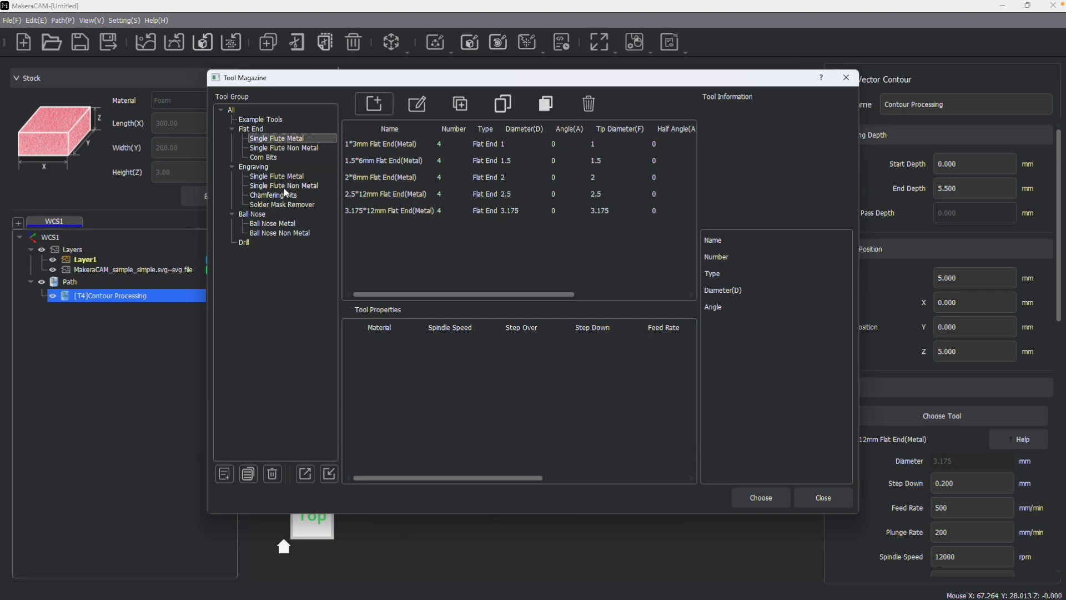
{"action": "left_click", "coordinate": [280, 148]}
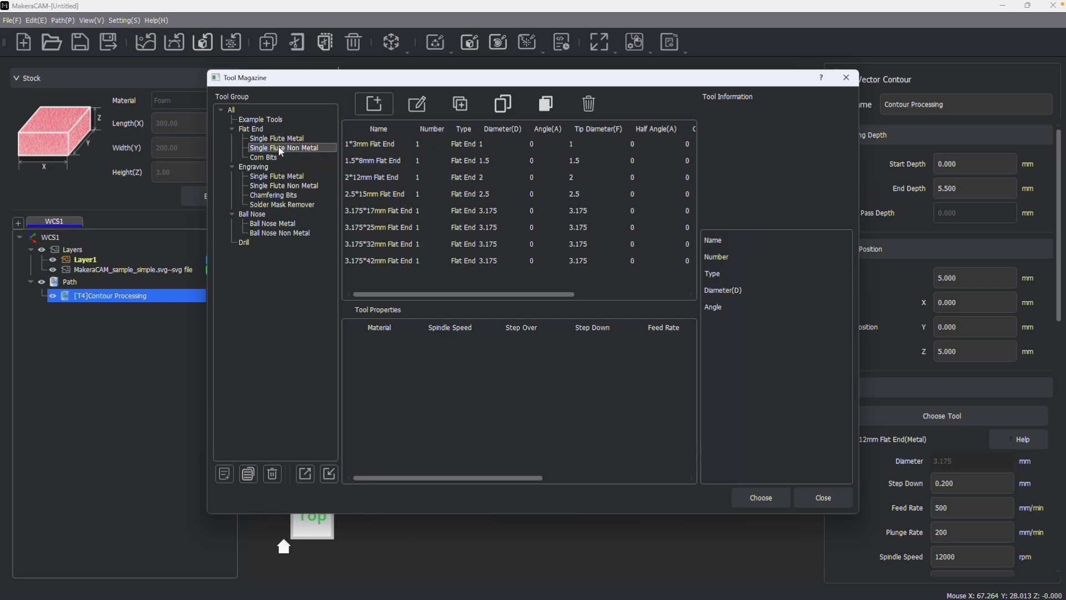
{"action": "left_click", "coordinate": [384, 212]}
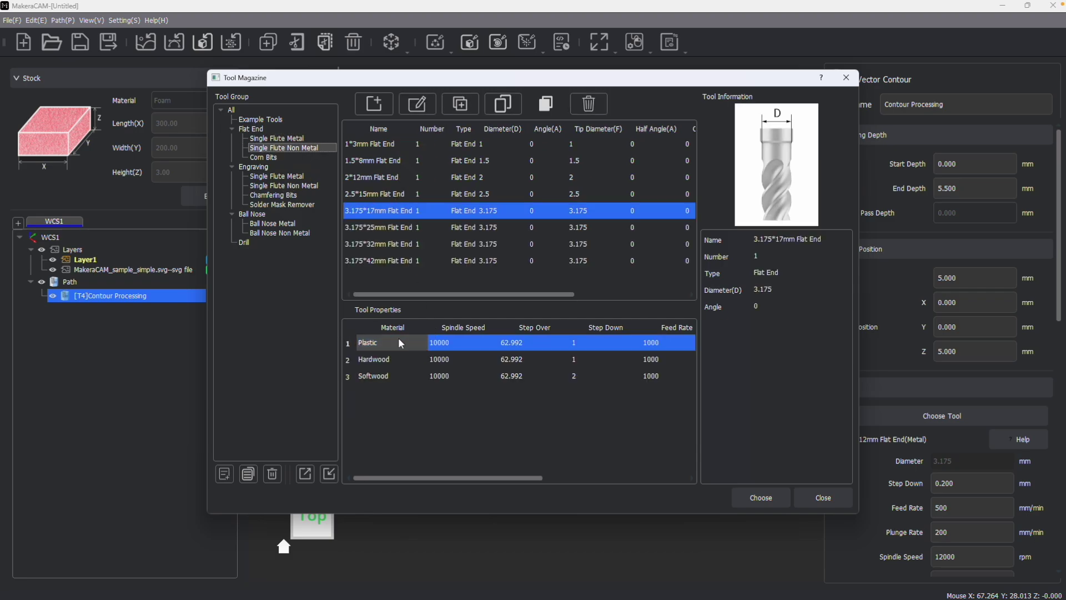
{"action": "left_click", "coordinate": [409, 347]}
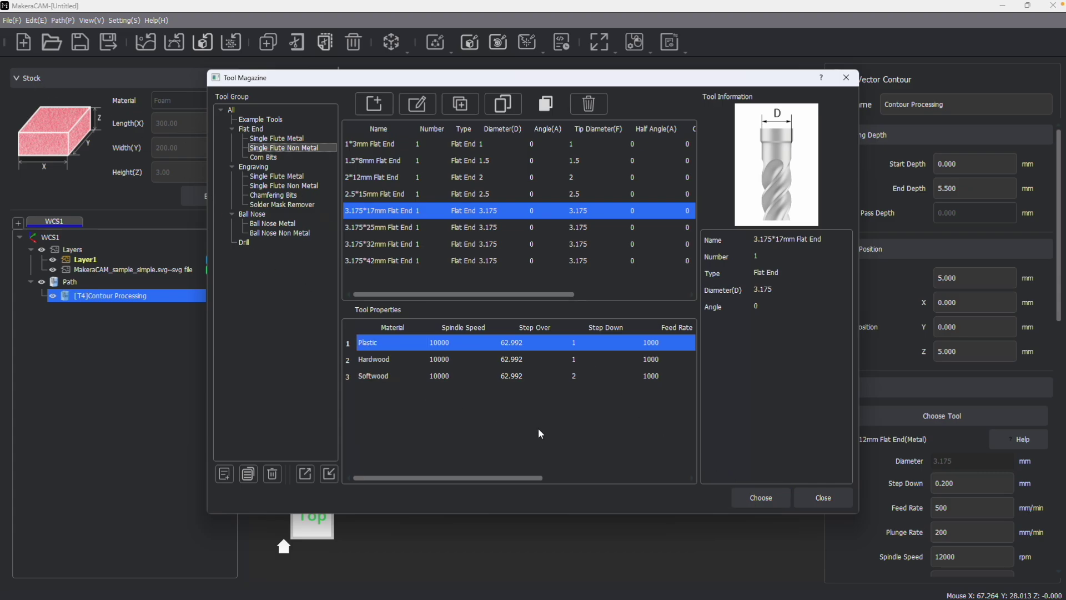
{"action": "left_click", "coordinate": [770, 499]}
{"action": "left_click", "coordinate": [125, 20]}
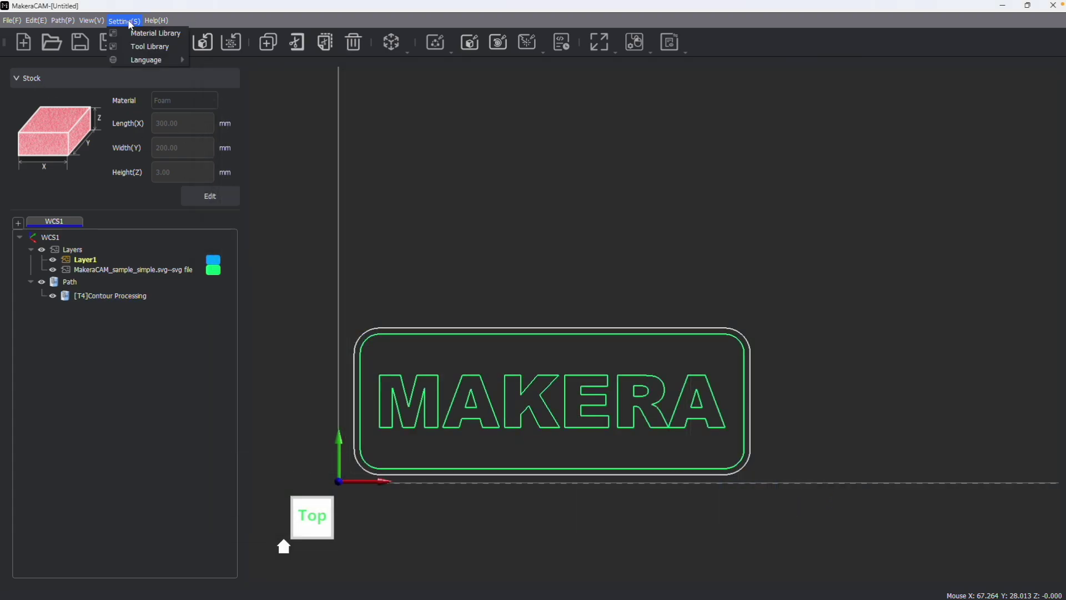
- Enable Foam on the 3.175*42mm Flat End tool: 1 mm step down, 10000 rpm, 1000 mm/min feed
{"action": "left_click", "coordinate": [139, 48]}
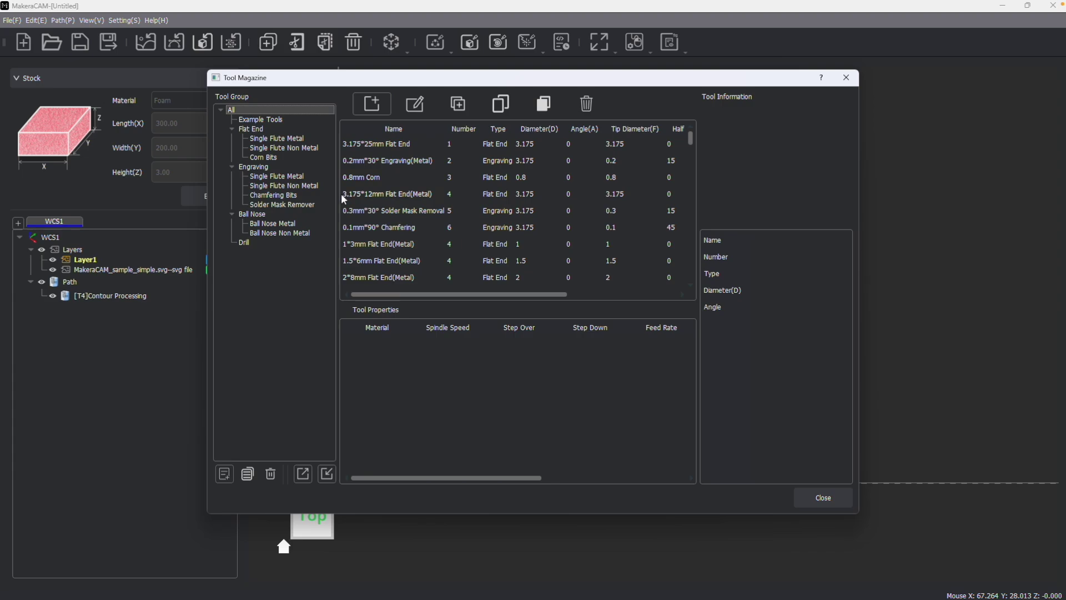
{"action": "left_click", "coordinate": [290, 146]}
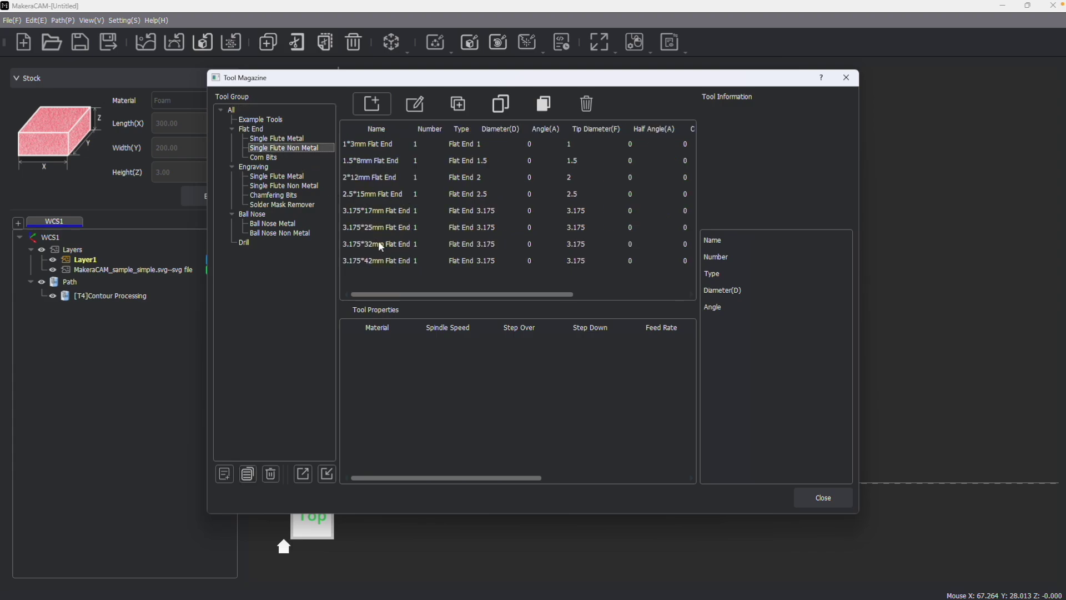
{"action": "left_click", "coordinate": [378, 259]}
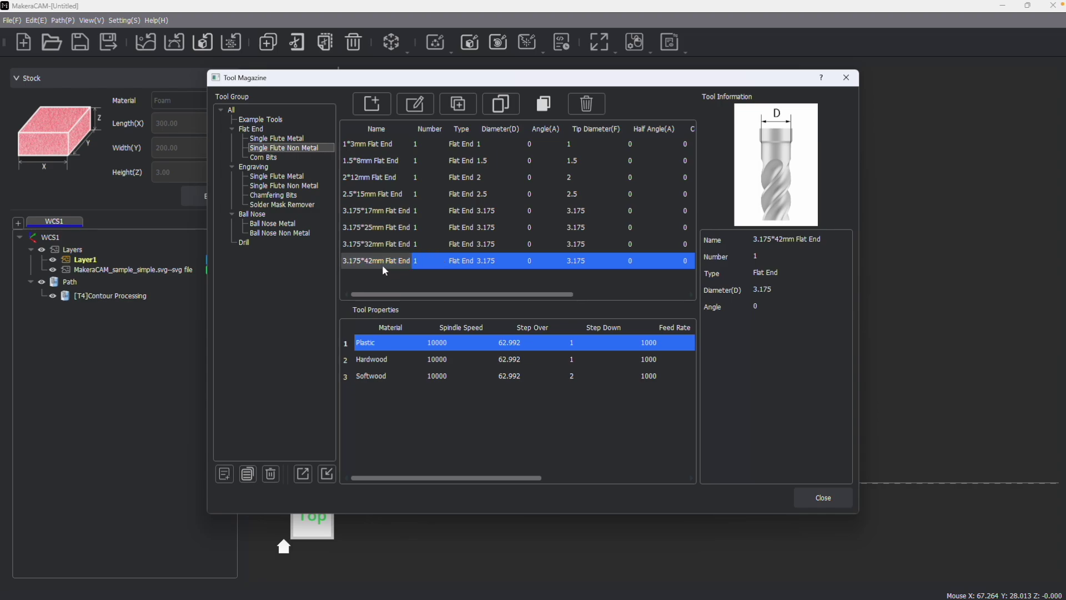
{"action": "left_click", "coordinate": [415, 103]}
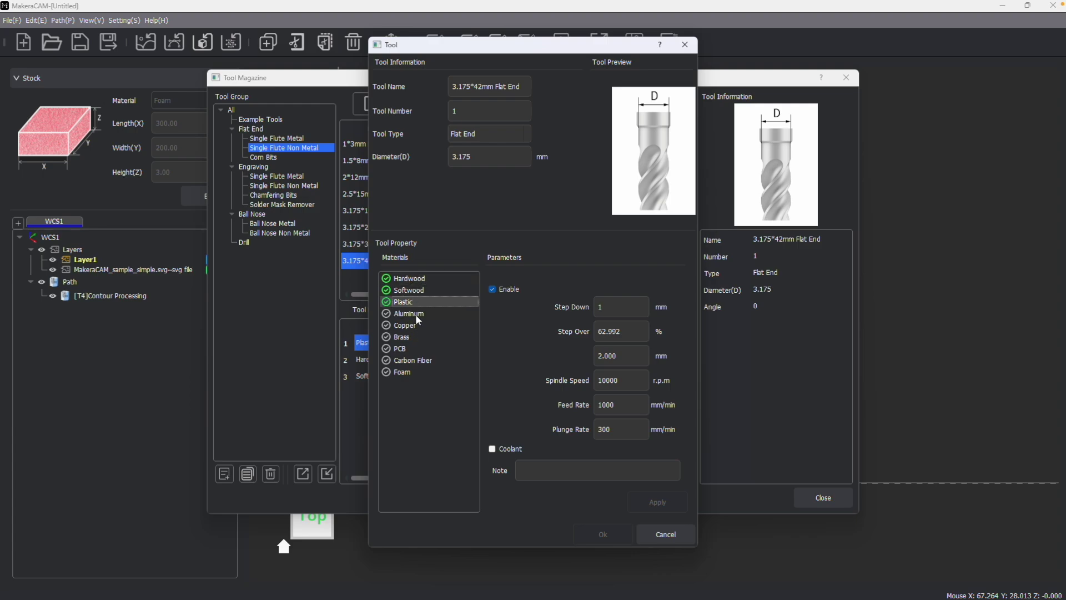
{"action": "left_click", "coordinate": [400, 373]}
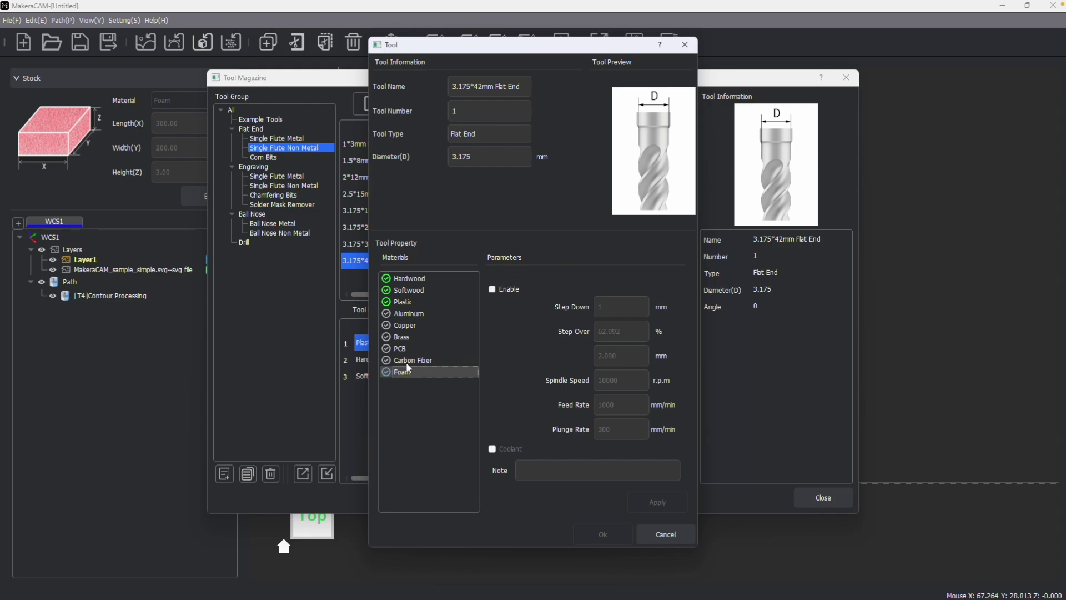
{"action": "left_click", "coordinate": [492, 289]}
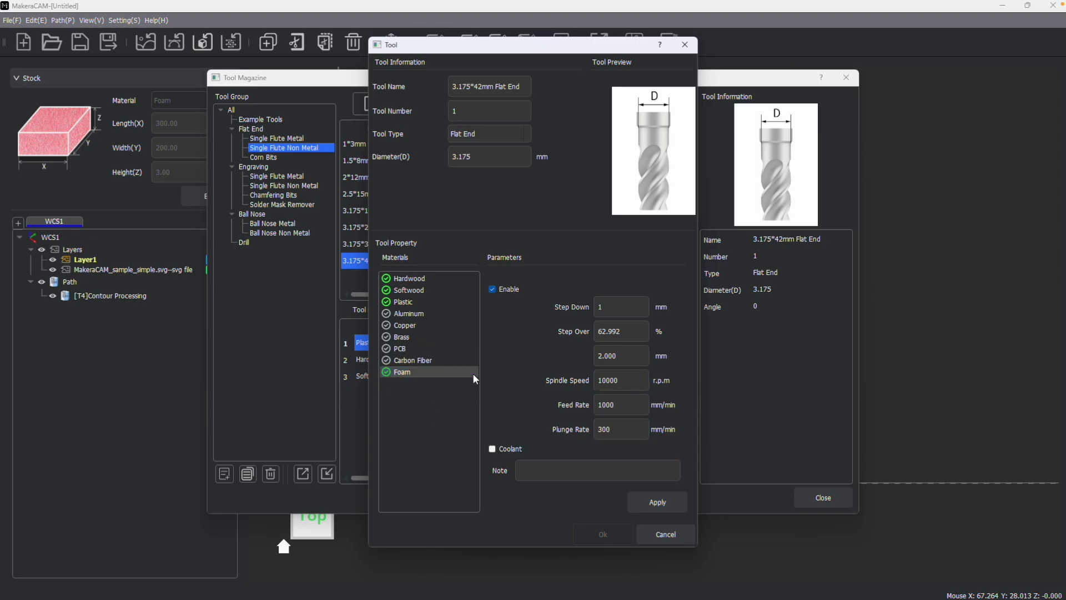
{"action": "left_click", "coordinate": [658, 501]}
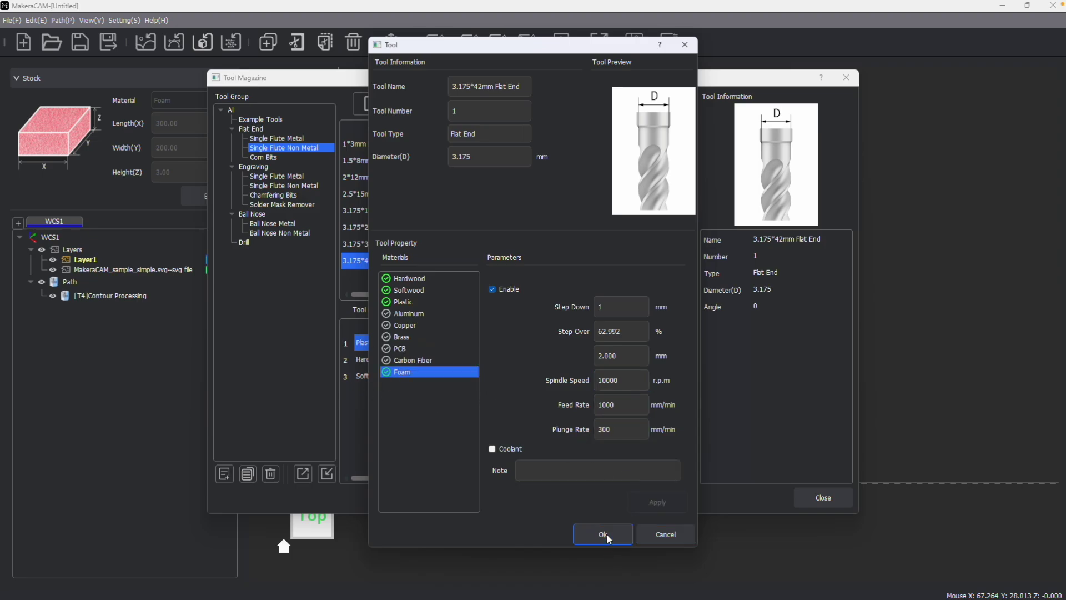
{"action": "left_click", "coordinate": [606, 534]}
{"action": "left_click", "coordinate": [823, 497]}
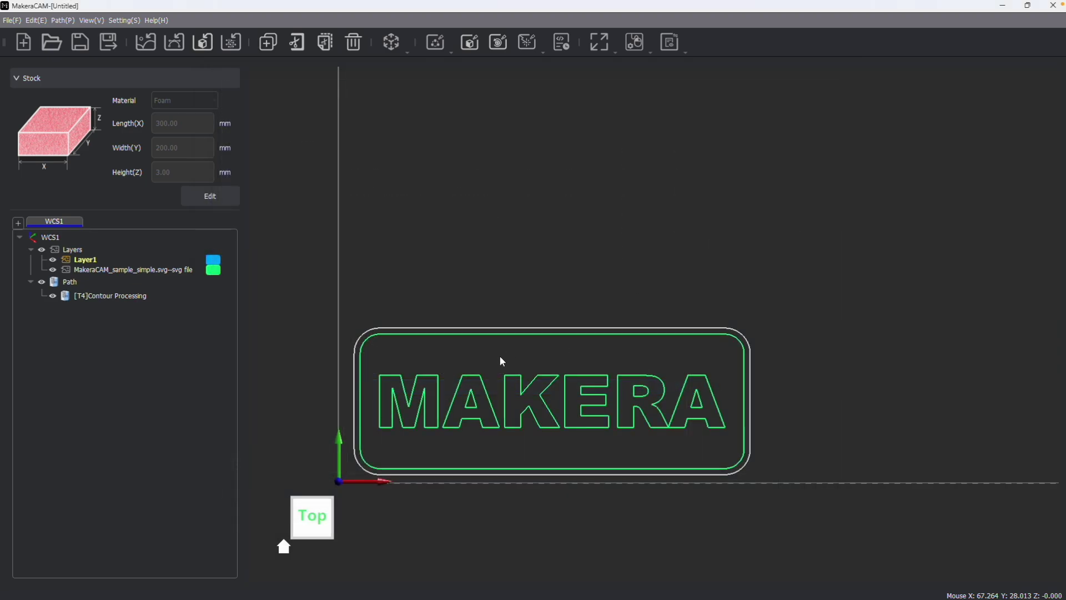
- Assign the Single Flute Non Metal 3.175*42mm Flat End tool to the Contour Processing operation
{"action": "scroll", "coordinate": [389, 468], "scroll_direction": "up", "scroll_amount": 3}
{"action": "double_click", "coordinate": [147, 296]}
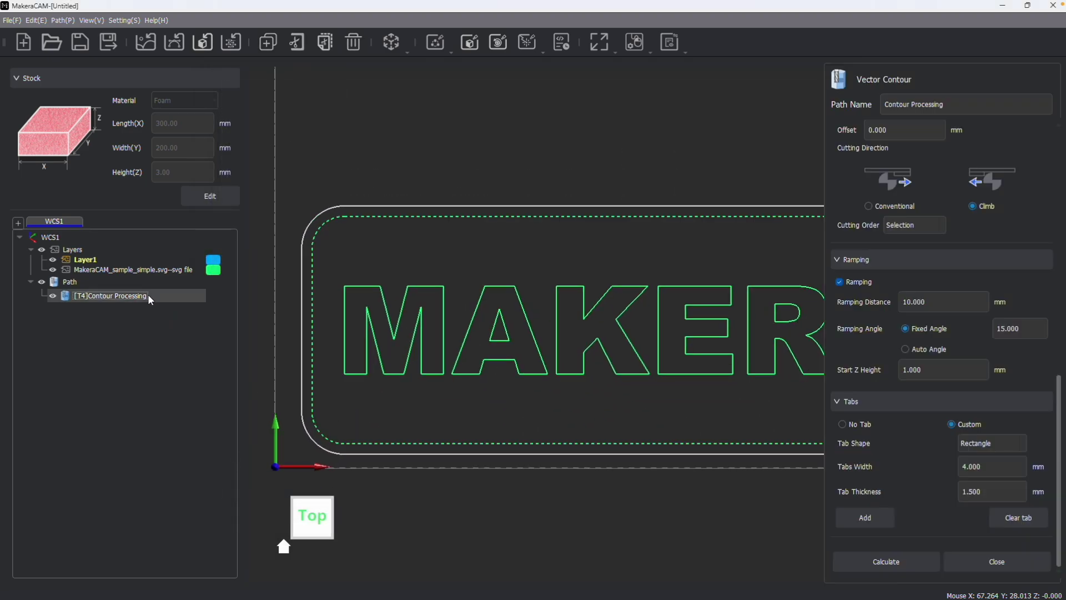
{"action": "scroll", "coordinate": [901, 274], "scroll_direction": "up", "scroll_amount": 8}
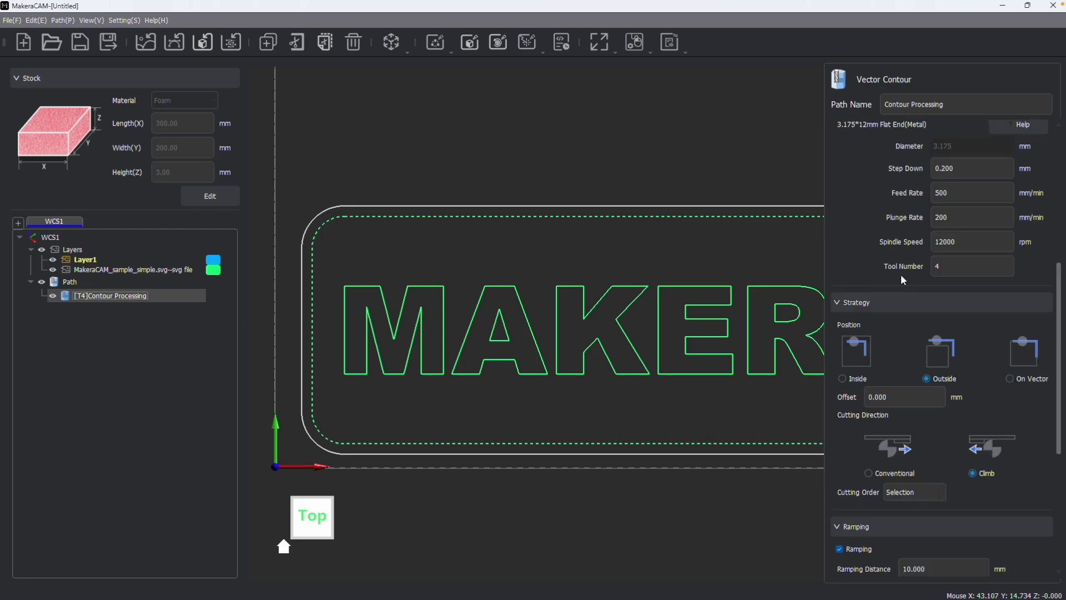
{"action": "left_click", "coordinate": [951, 267]}
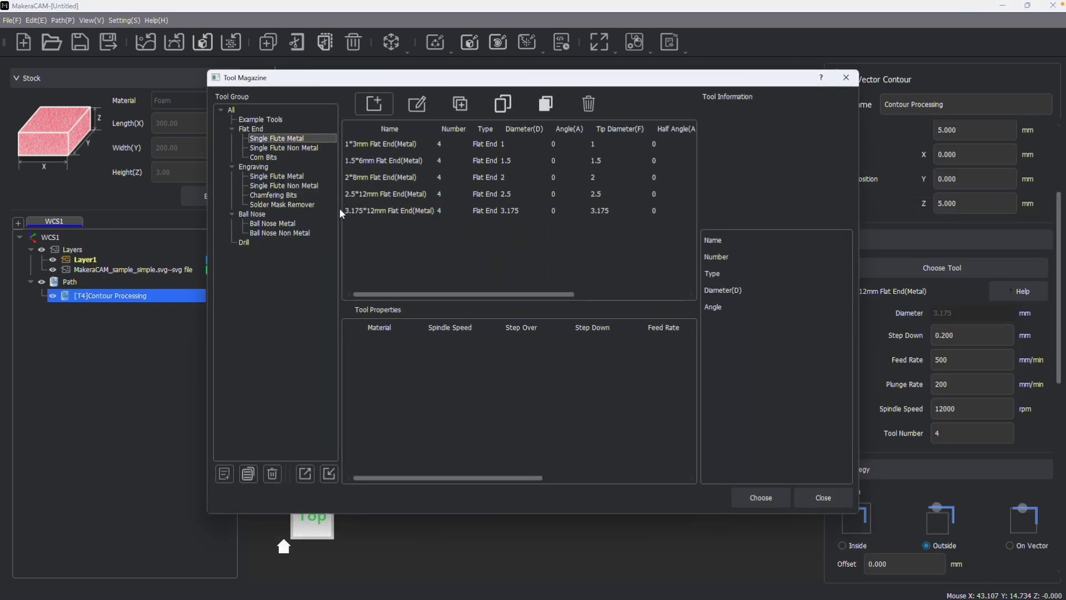
{"action": "left_click", "coordinate": [284, 148]}
{"action": "left_click", "coordinate": [404, 260]}
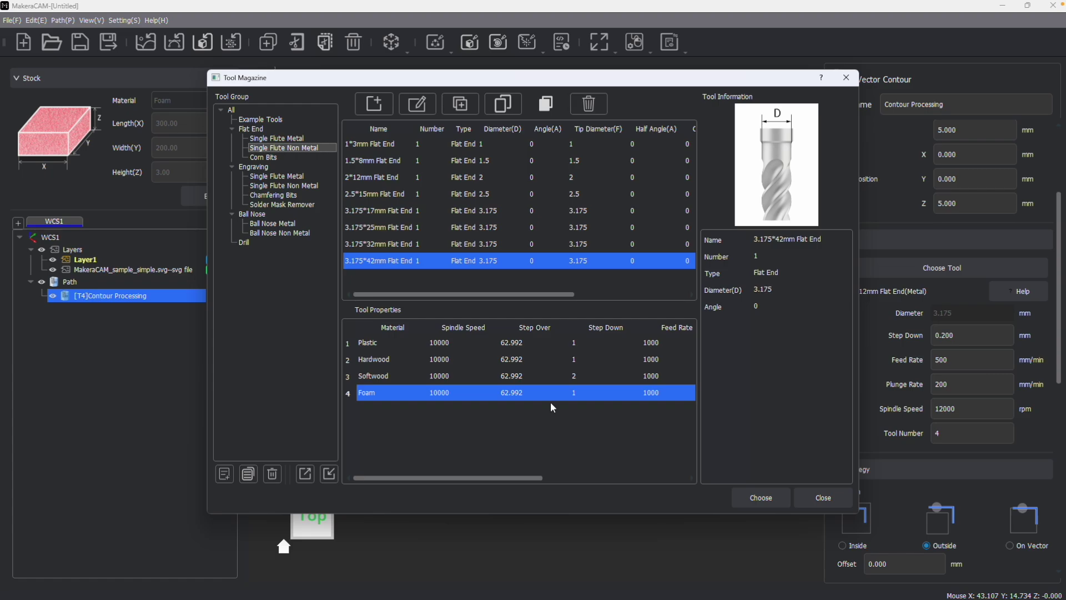
{"action": "left_click", "coordinate": [760, 497]}
{"action": "left_click", "coordinate": [965, 558]}
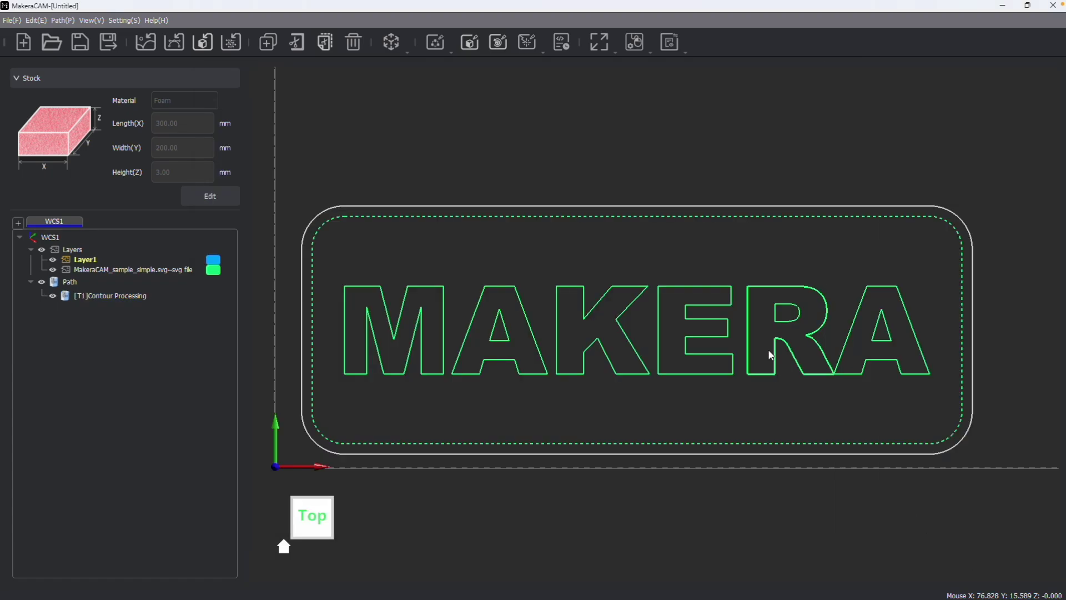
{"action": "middle_click_drag", "start_coordinate": [749, 321], "coordinate": [677, 304]}
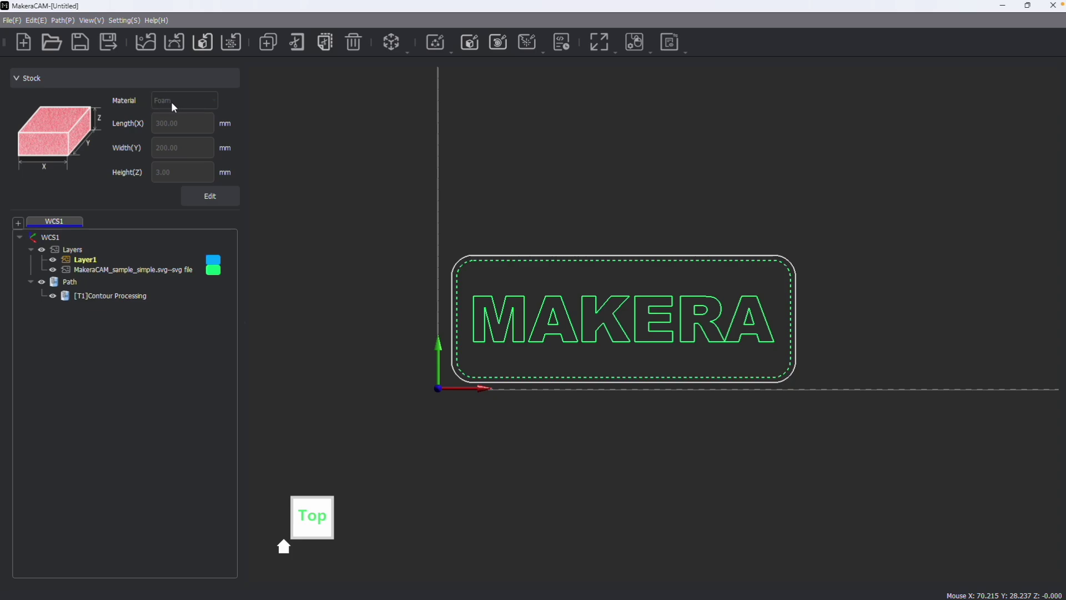
{"action": "left_click", "coordinate": [125, 21]}
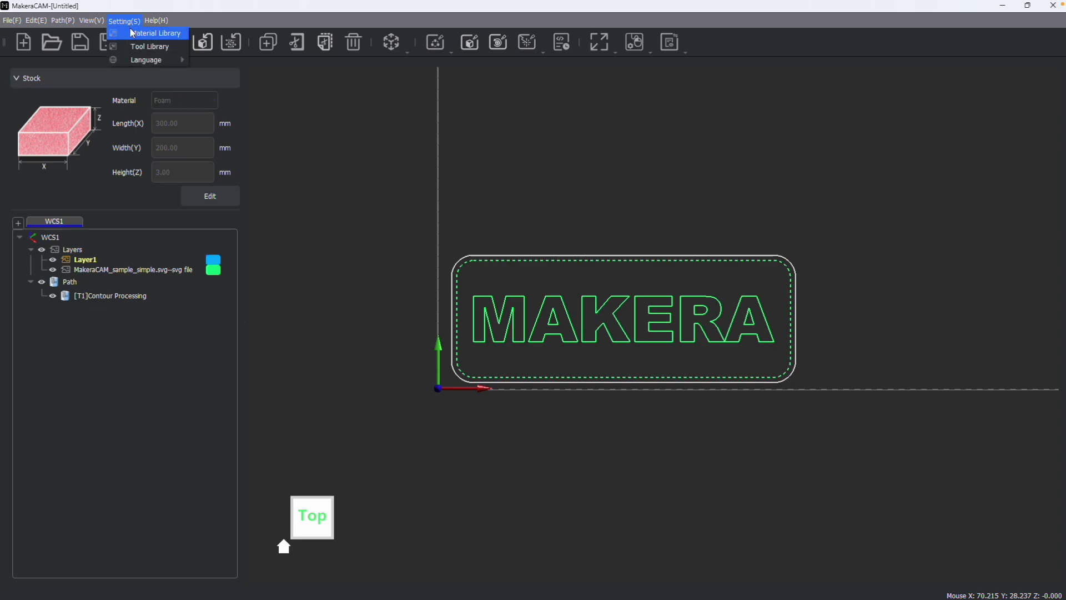
{"action": "left_click", "coordinate": [302, 144]}
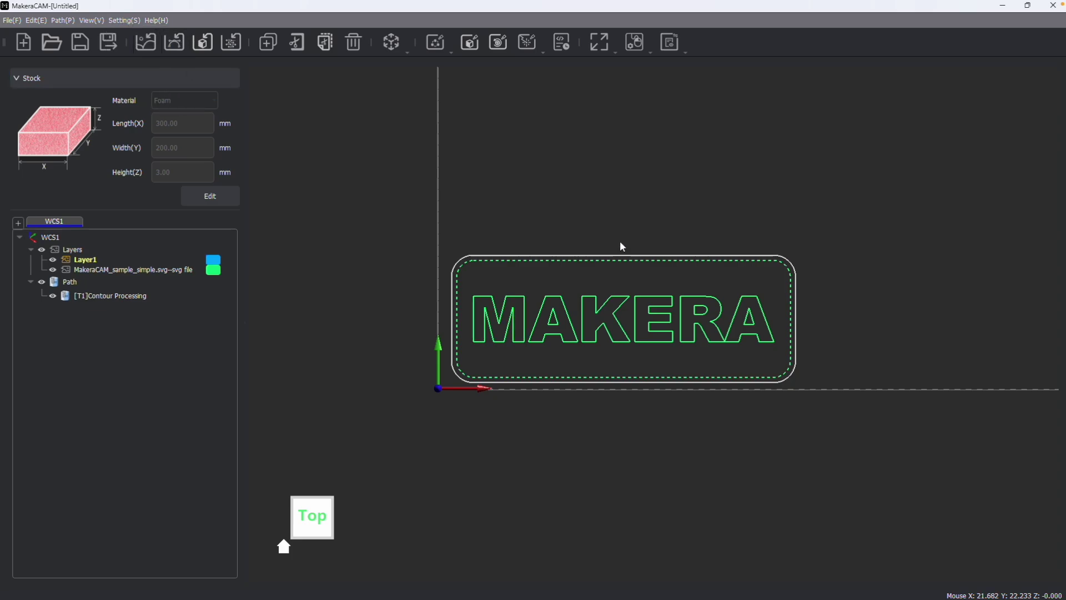
{"action": "scroll", "coordinate": [642, 267], "scroll_direction": "up", "scroll_amount": 4}
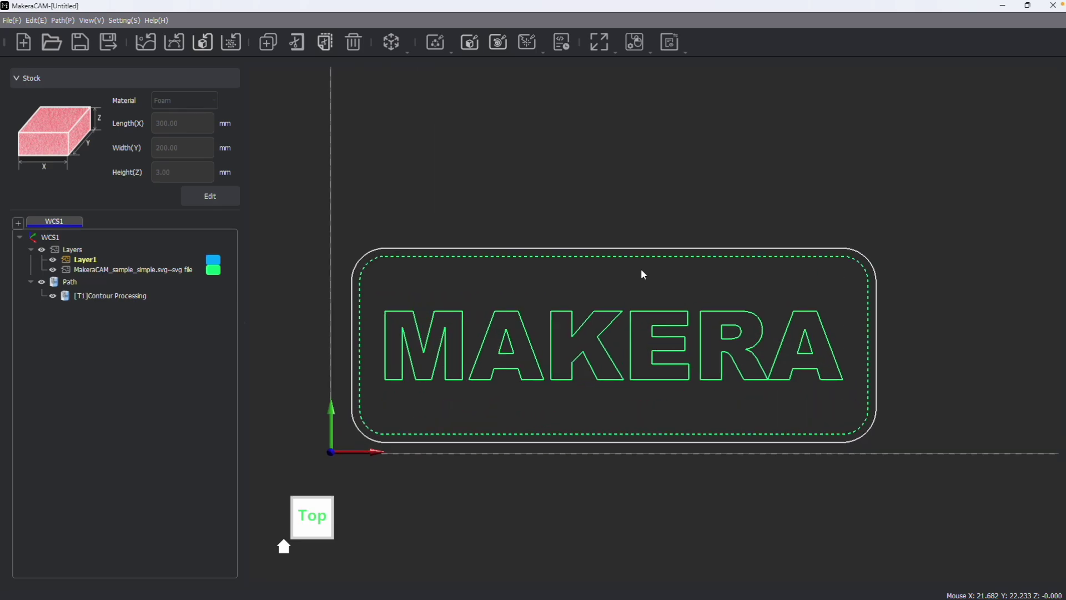